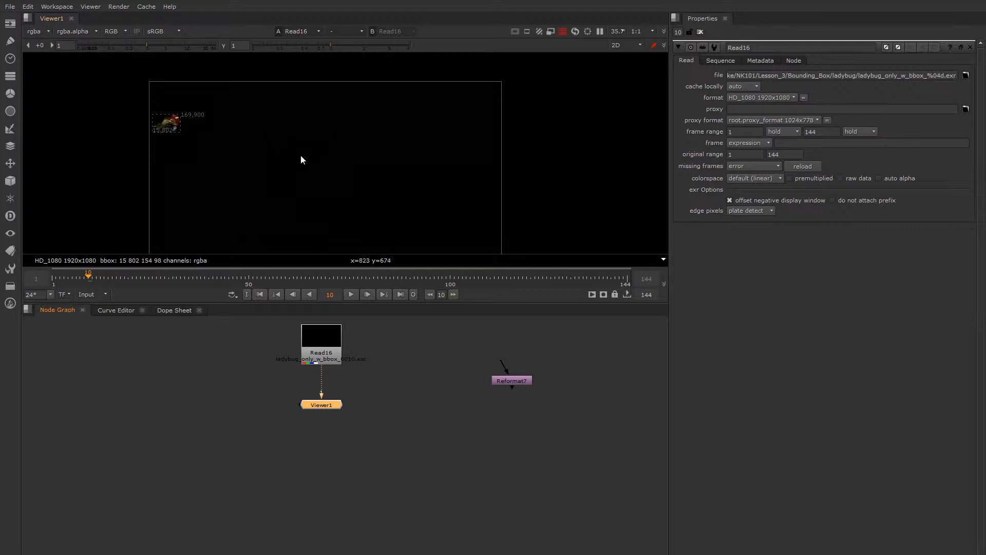
Step: Enlarge the viewer area and scrub the ladybug sequence to frame 64, watching its bounding box
left_click_drag(361, 304, 361, 328)
middle_click_drag(326, 202, 319, 193)
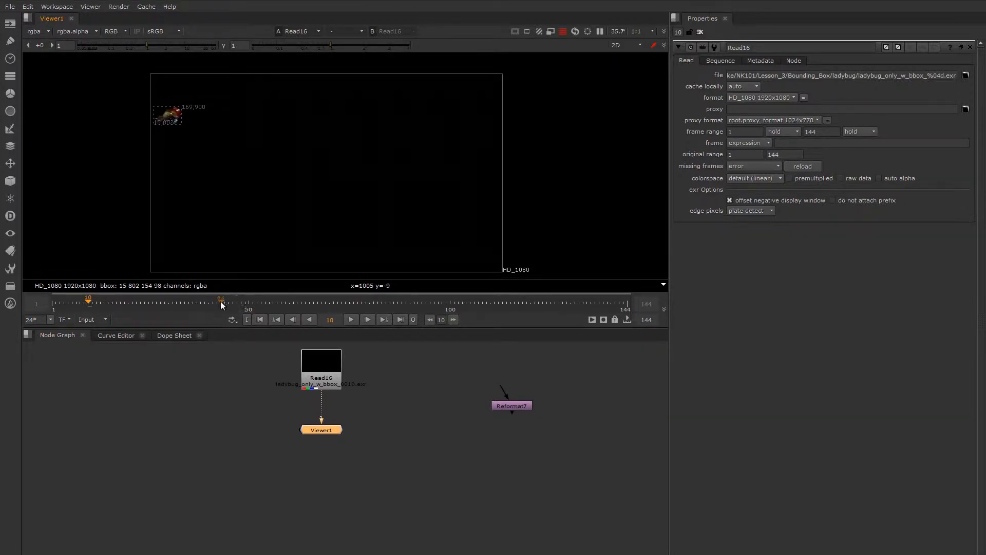
left_click_drag(220, 303, 321, 305)
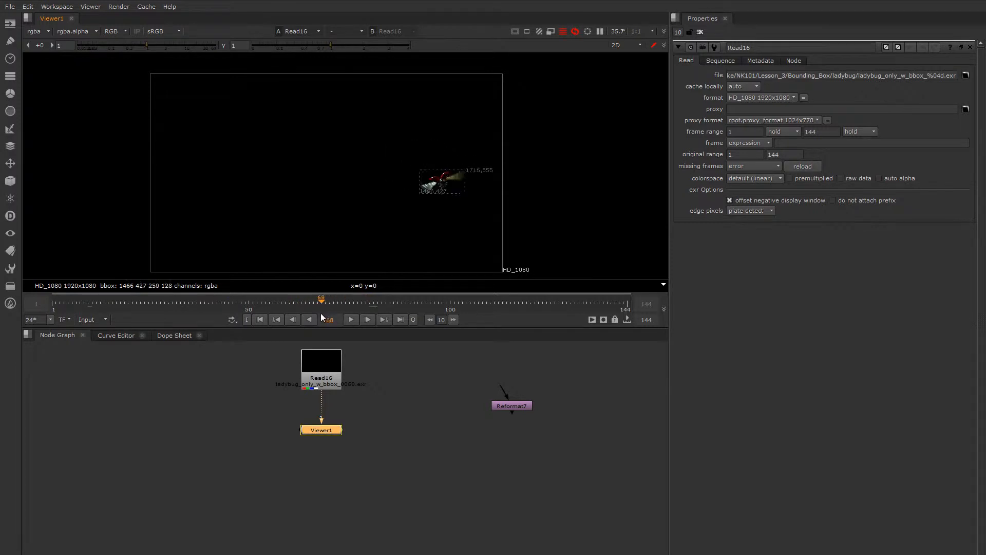
key("Left")
key("Left")
key("Left")
key("Left")
Step: Insert the Reformat7 node between Read16 and the viewer, view it at frame 68, and open its properties
left_click_drag(515, 403, 421, 405)
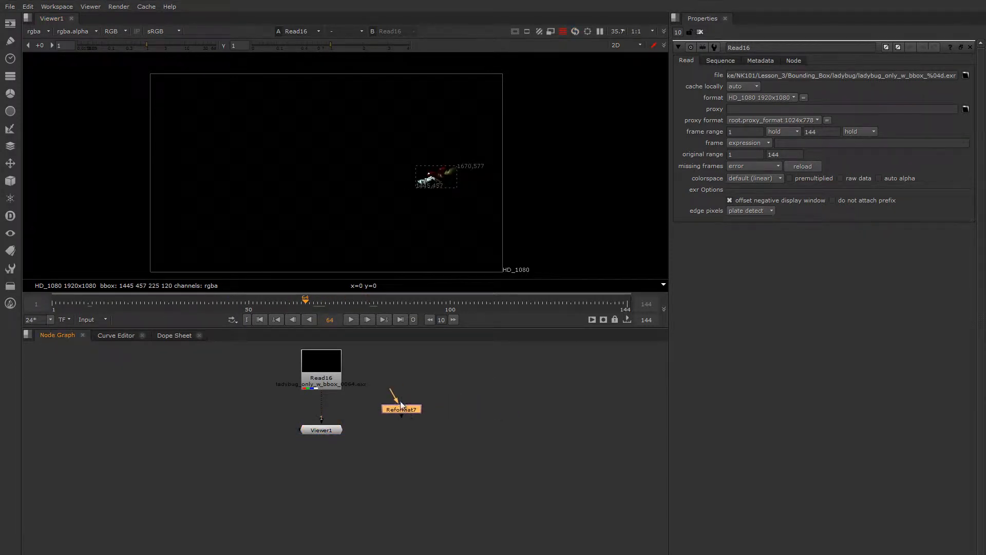
left_click_drag(357, 383, 322, 370)
key("1")
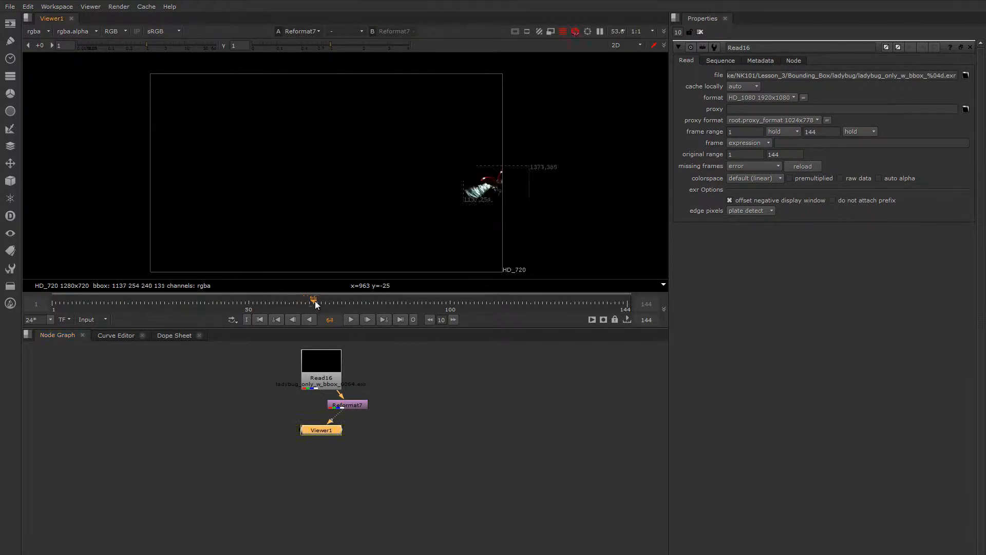
mouse_move(316, 301)
left_mouse_down()
mouse_move(357, 299)
mouse_move(291, 304)
mouse_move(347, 303)
mouse_move(309, 309)
mouse_move(330, 307)
mouse_move(320, 309)
left_mouse_up()
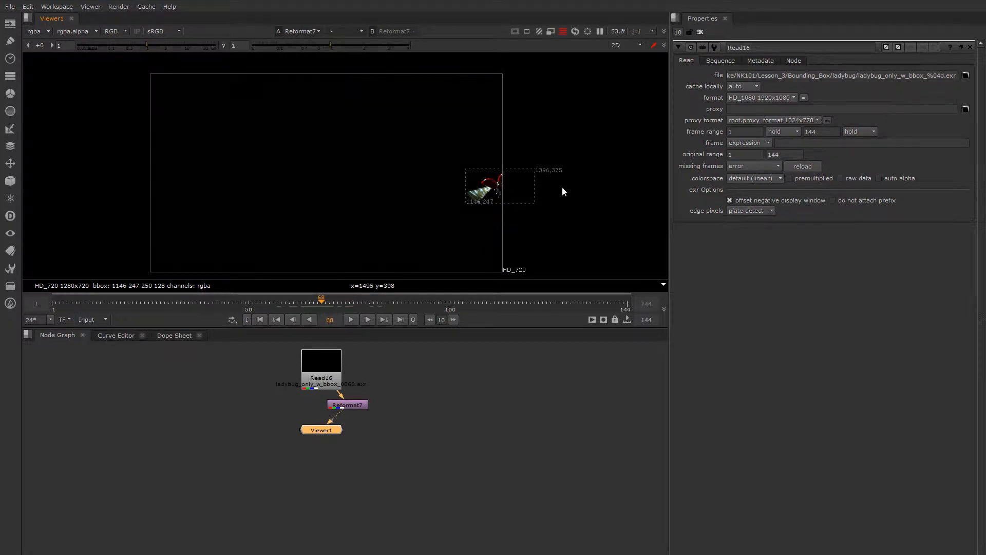
double_click(353, 405)
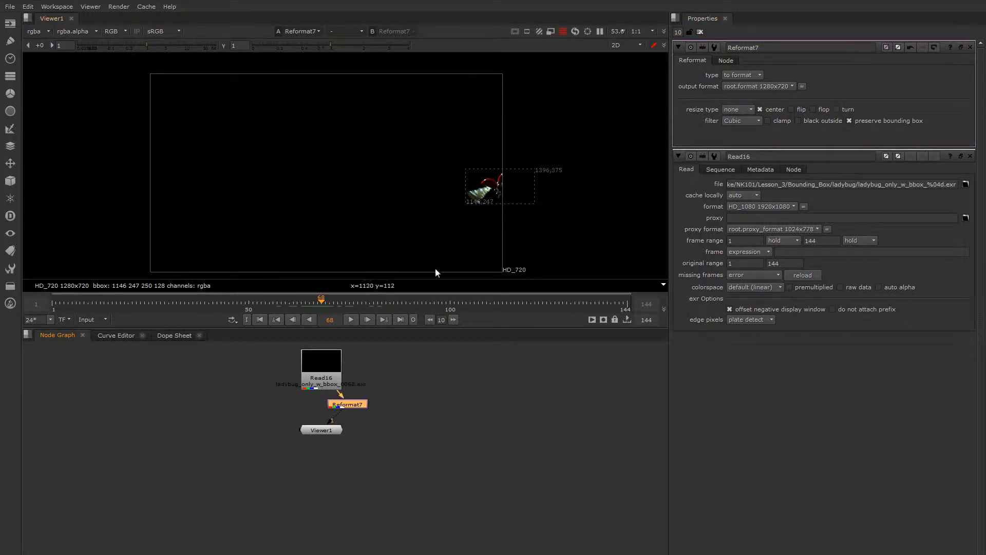
Step: Go to frame 67, place Reformat7 directly beneath Read16, and set the viewer node to its side
left_click(317, 303)
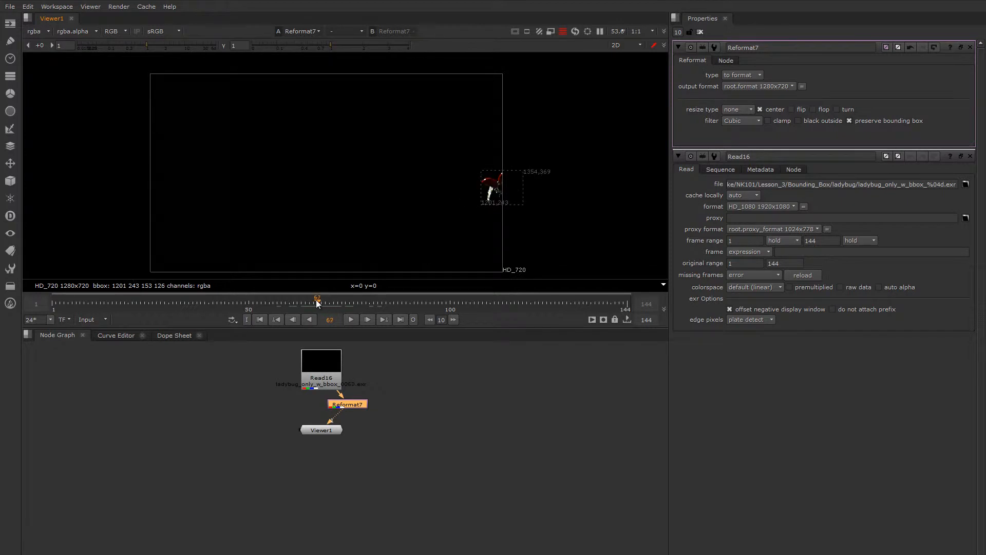
key("Left")
left_click_drag(349, 406, 323, 401)
left_click_drag(326, 435, 430, 403)
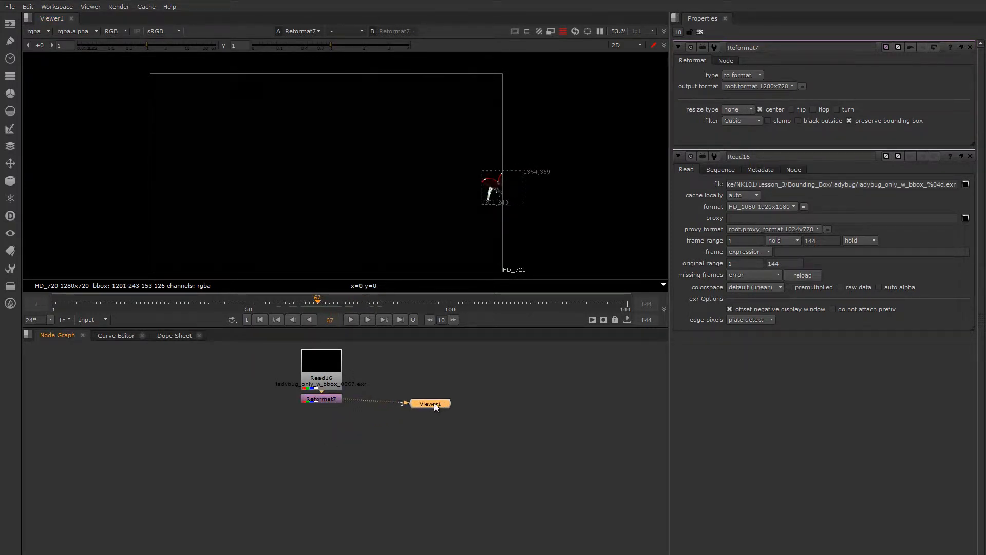
Step: Add a Transform node after Reformat7 and shift the ladybug by about x -70, y -4 back into frame
scroll(501, 186, "up", 4)
scroll(503, 172, "up", 2)
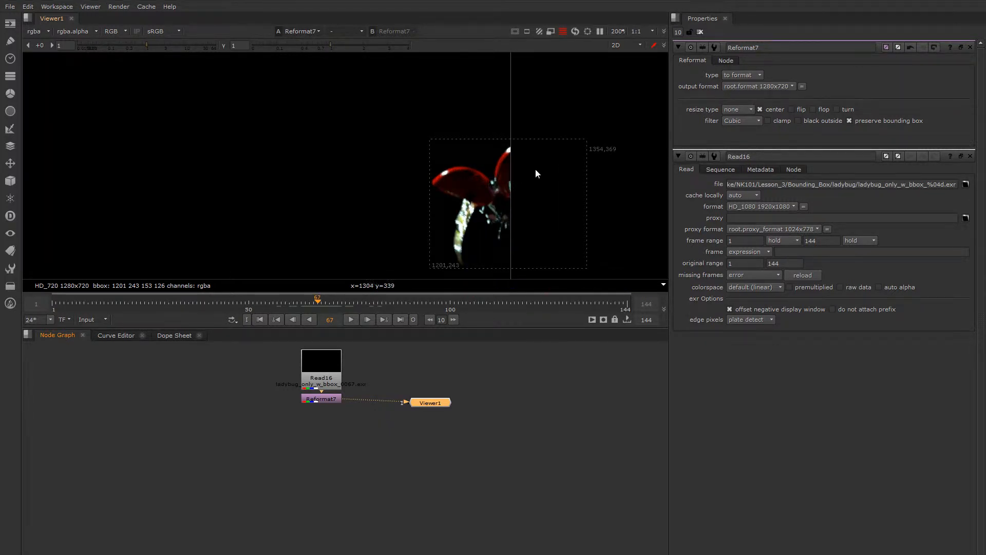
left_click(332, 400)
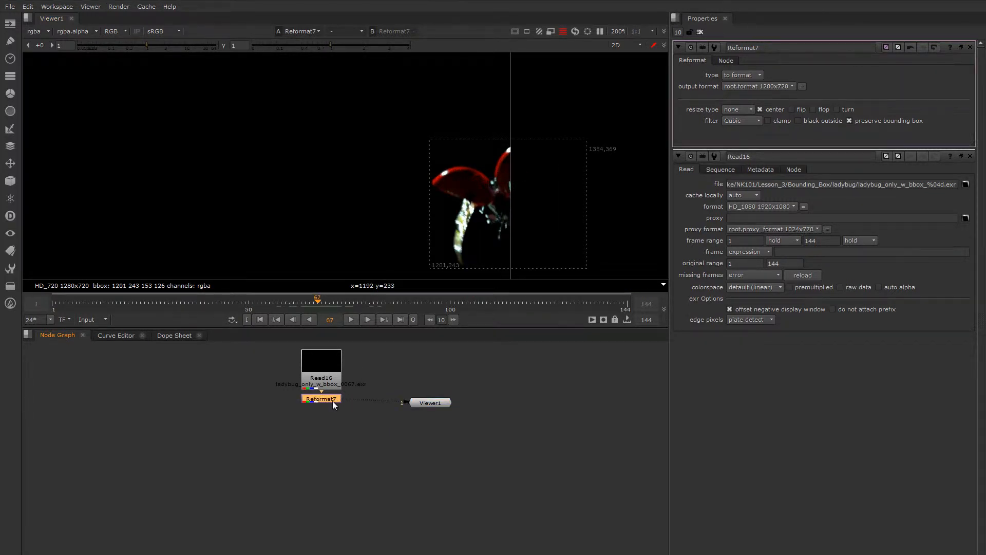
key("t")
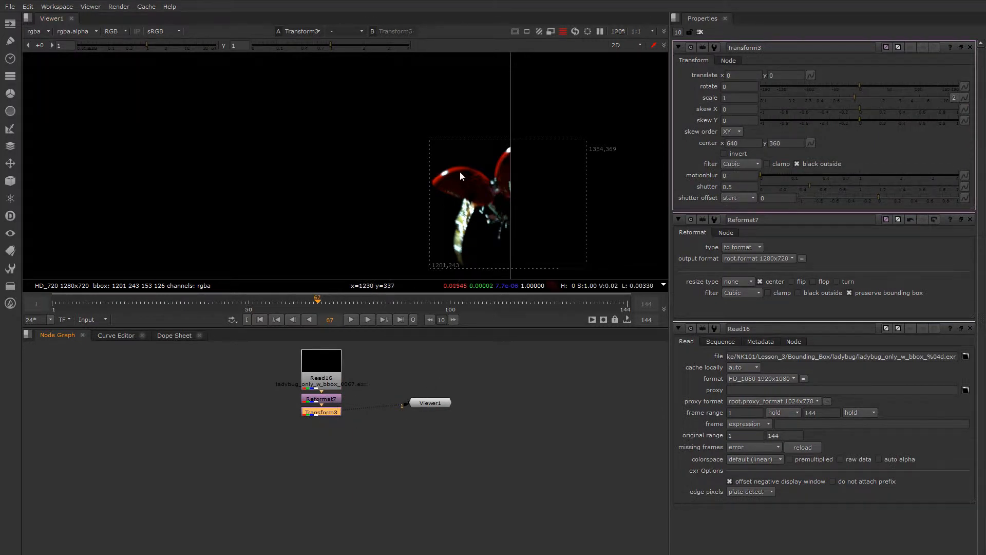
scroll(460, 173, "down", 2)
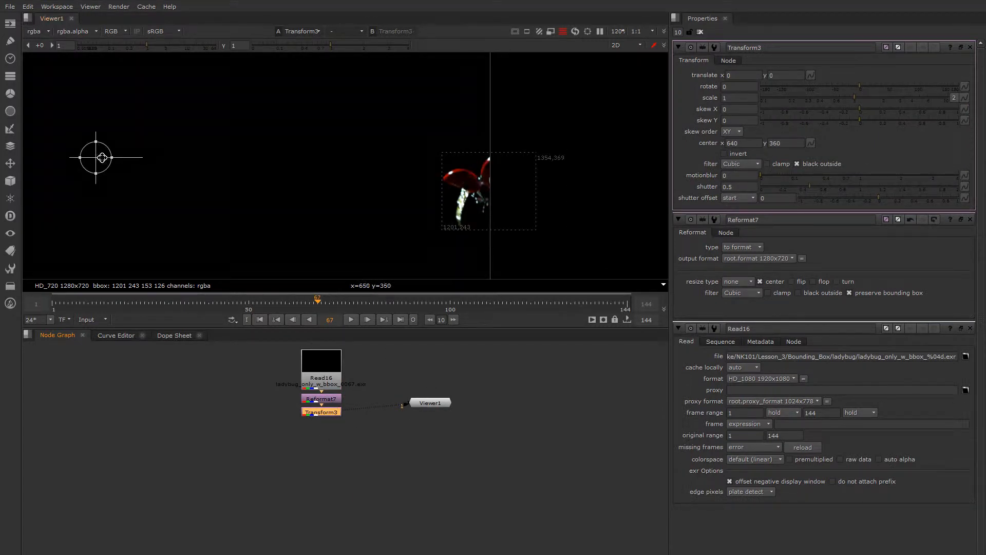
left_click_drag(96, 157, 52, 160)
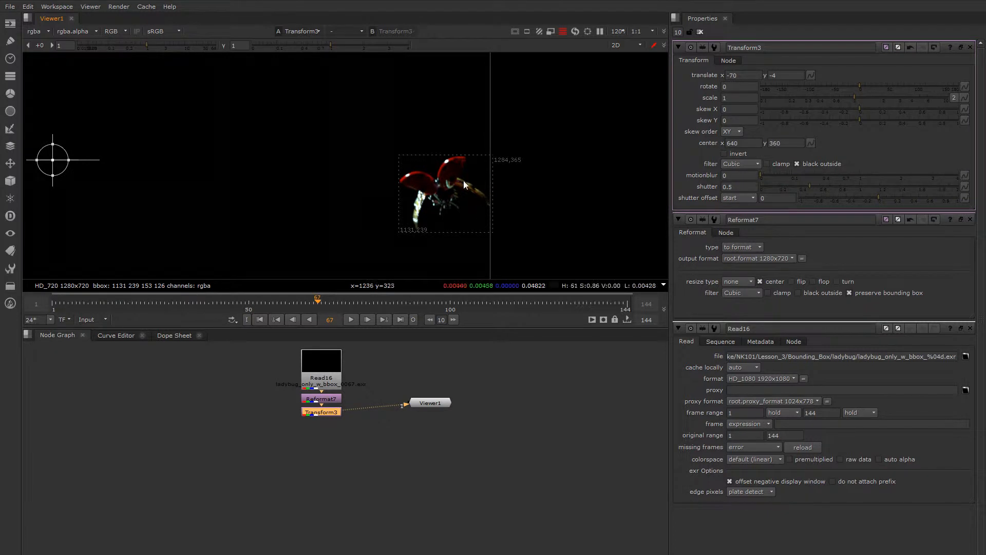
scroll(467, 181, "down", 3)
middle_click_drag(442, 211, 444, 211)
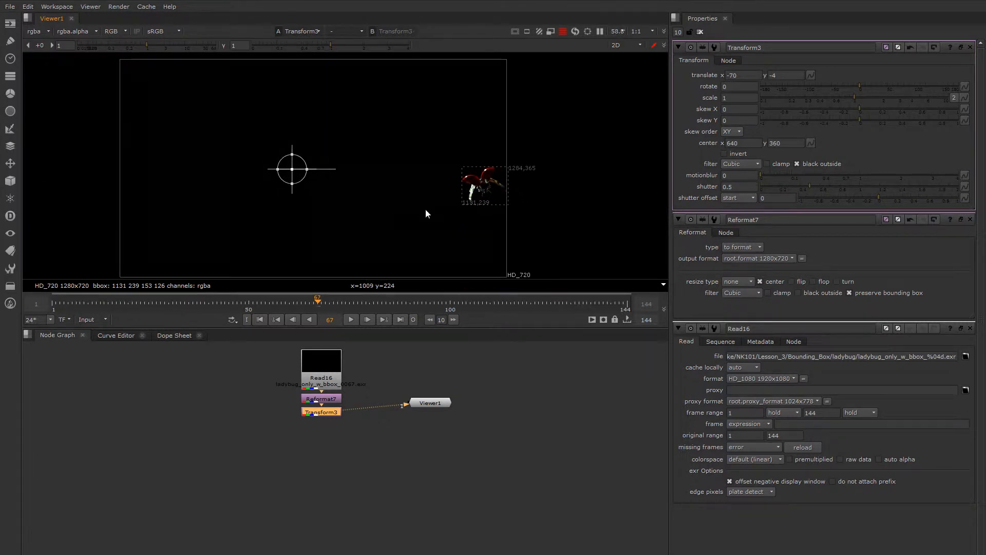
Step: Undo the Transform's shift and, with frame 35 showing, delete the Transform node
key("ctrl+z")
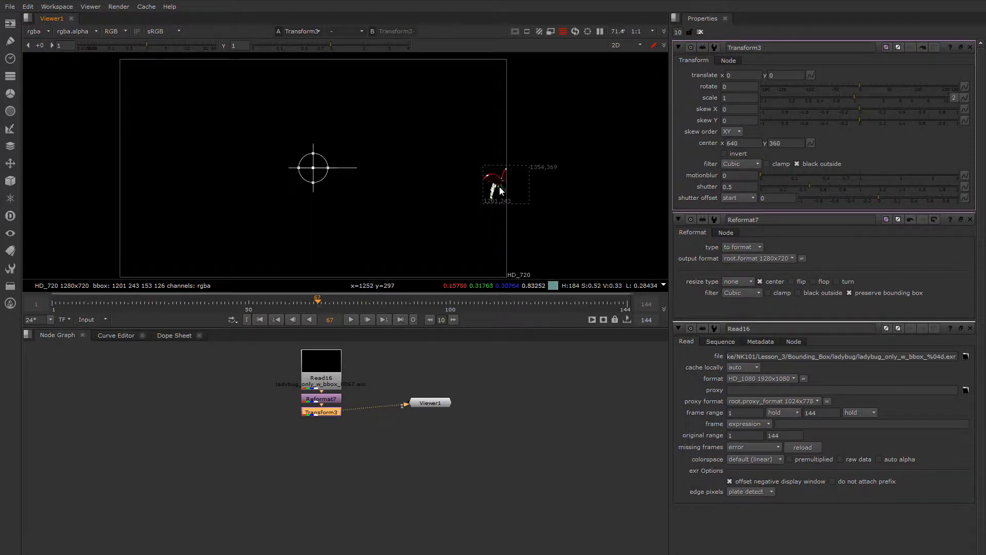
scroll(498, 187, "up", 1)
scroll(506, 173, "down", 2)
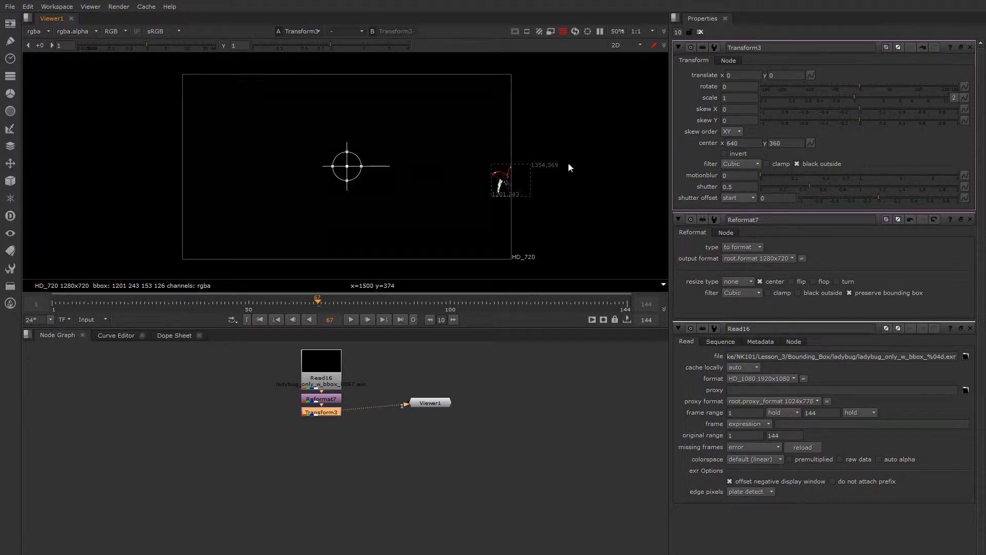
scroll(501, 194, "up", 2)
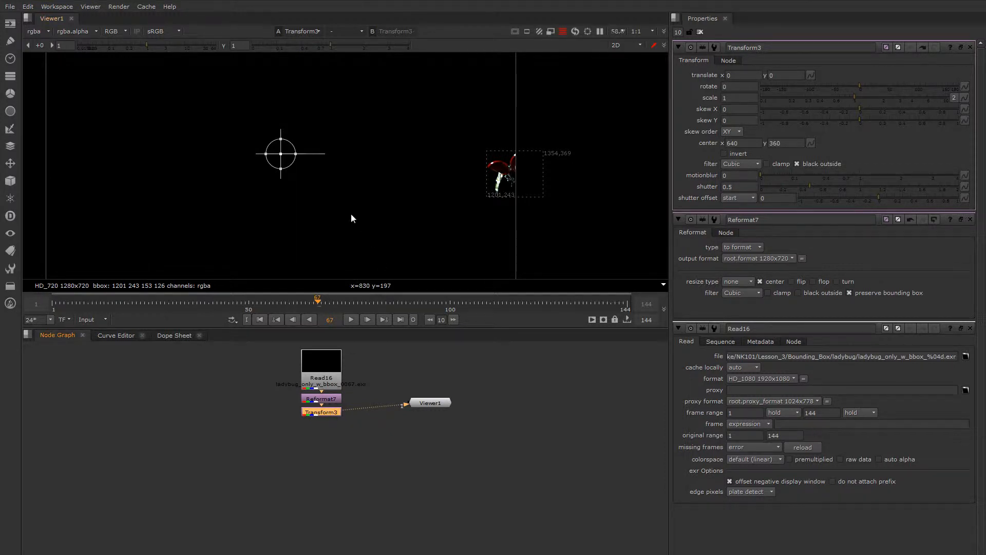
scroll(350, 213, "down", 3)
left_click_drag(278, 302, 188, 299)
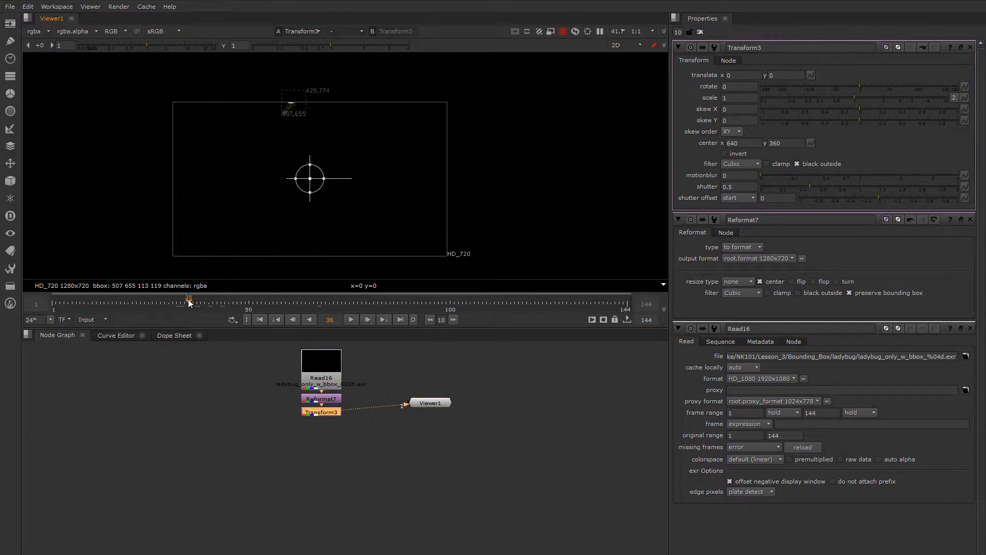
scroll(329, 165, "up", 4)
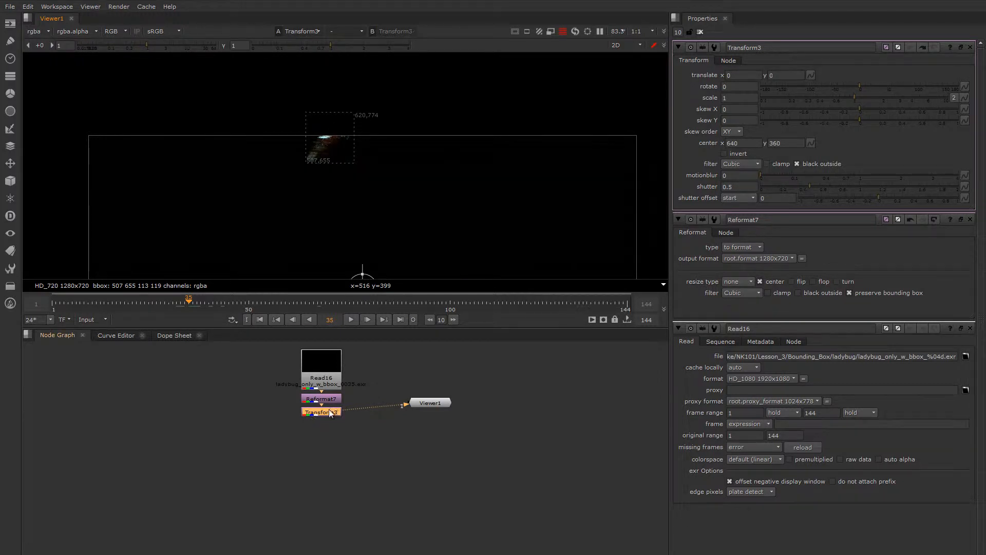
key("Delete")
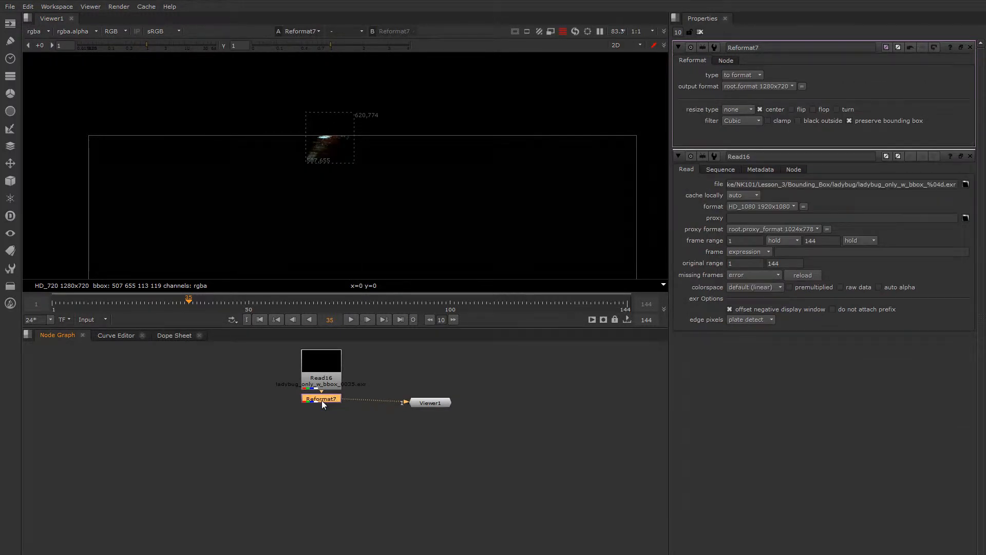
Step: Add a Roto node after Reformat7 and draw a closed Bezier shape over part of the ladybug at frame 35
key("o")
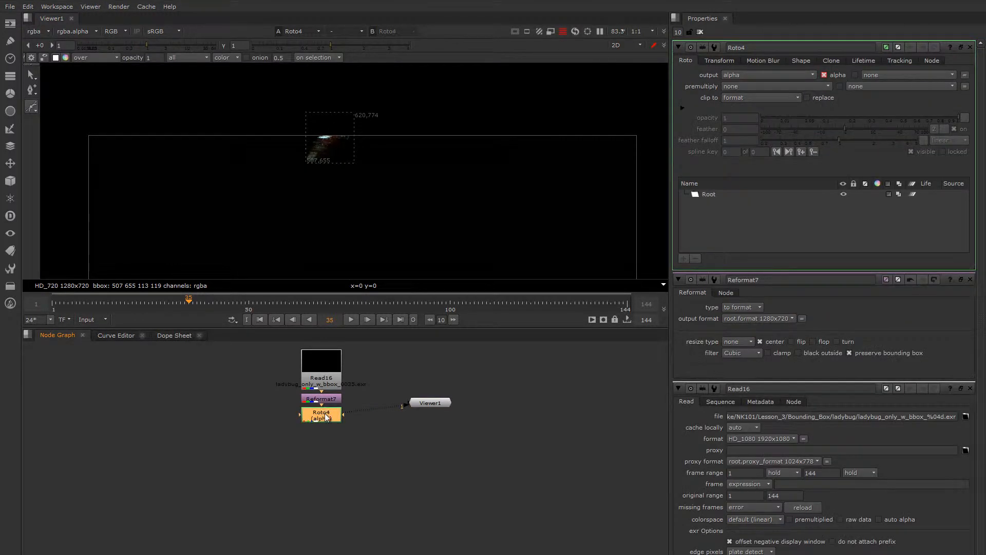
scroll(372, 187, "down", 3)
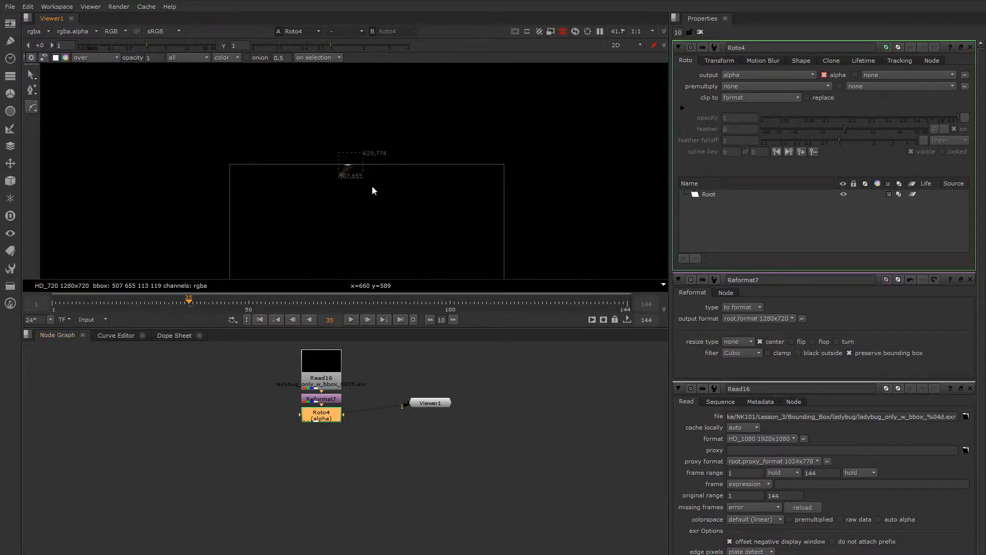
middle_click_drag(372, 187, 338, 218)
scroll(350, 195, "up", 5)
left_click(245, 142)
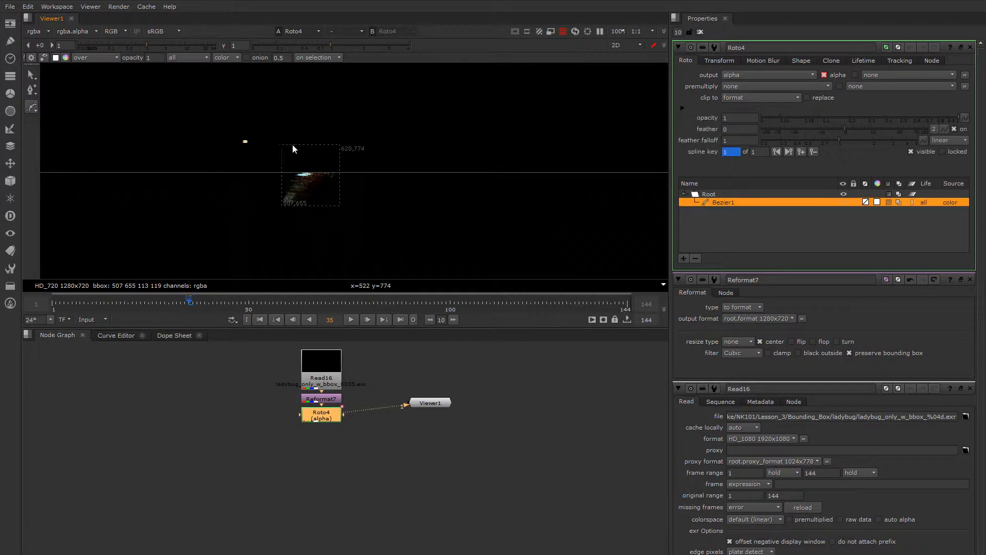
left_click(301, 145)
left_click(309, 185)
left_click(224, 209)
left_click(245, 141)
scroll(279, 190, "down", 3)
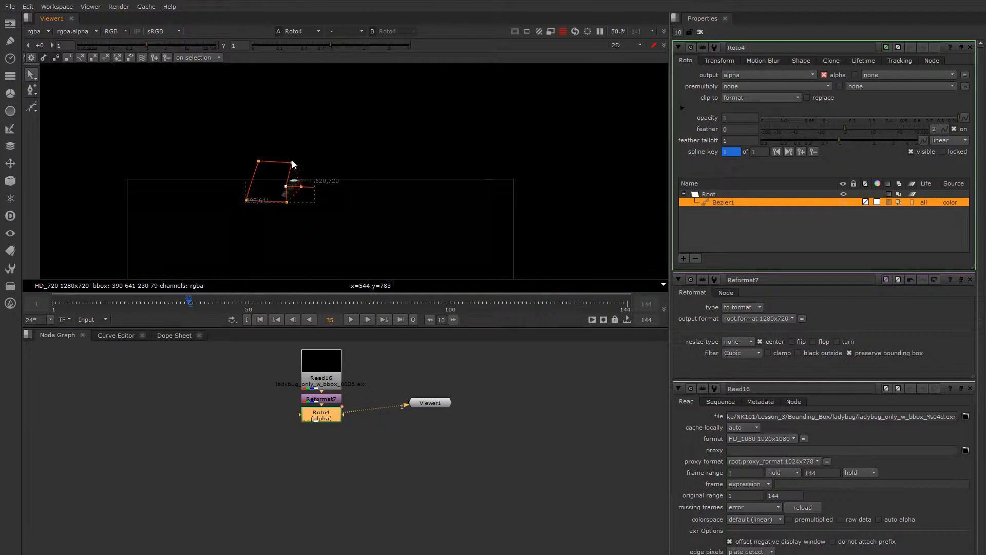
Step: Pull out feather points on the Bezier's ladybug side and move its far corner points closer to narrow the shape
mouse_move(291, 163)
left_mouse_down()
mouse_move(279, 164)
mouse_move(297, 164)
left_mouse_up()
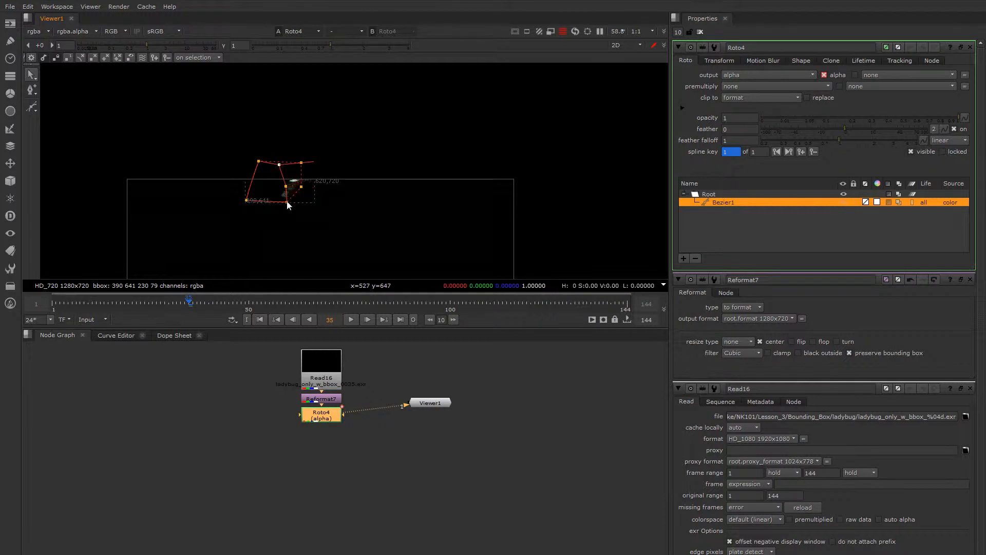
left_click_drag(287, 201, 292, 201)
scroll(267, 183, "up", 5)
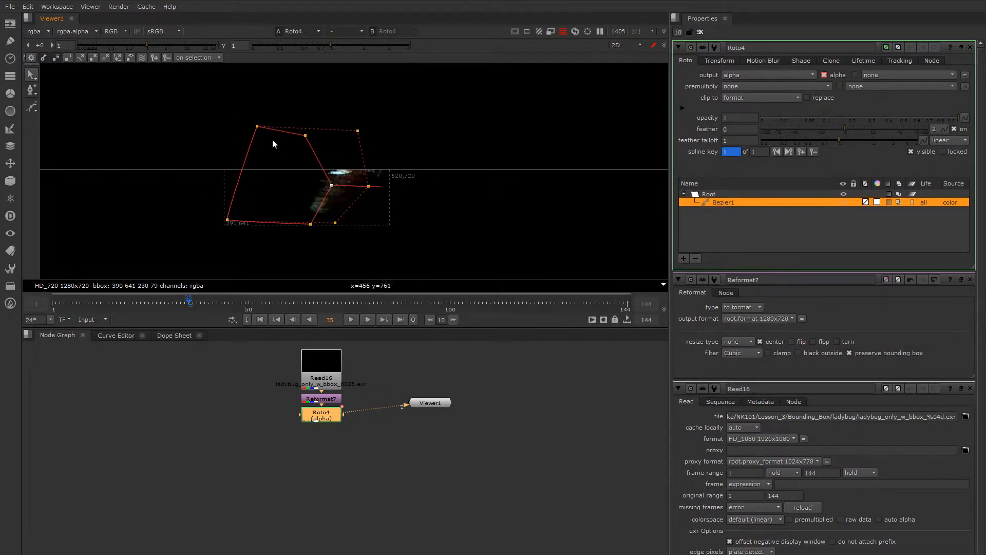
scroll(274, 147, "down", 3)
left_click_drag(264, 136, 226, 129)
left_click_drag(238, 196, 268, 199)
left_click_drag(236, 139, 264, 129)
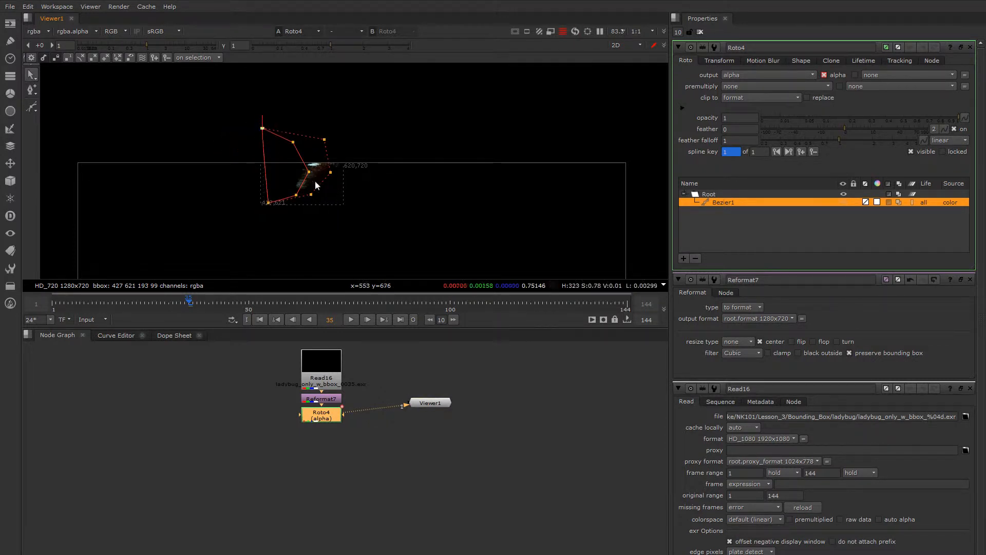
Step: At frame 44, move the Bezier's right-hand points onto the ladybug, then check the in-between shape at frame 39
left_click_drag(192, 301, 224, 302)
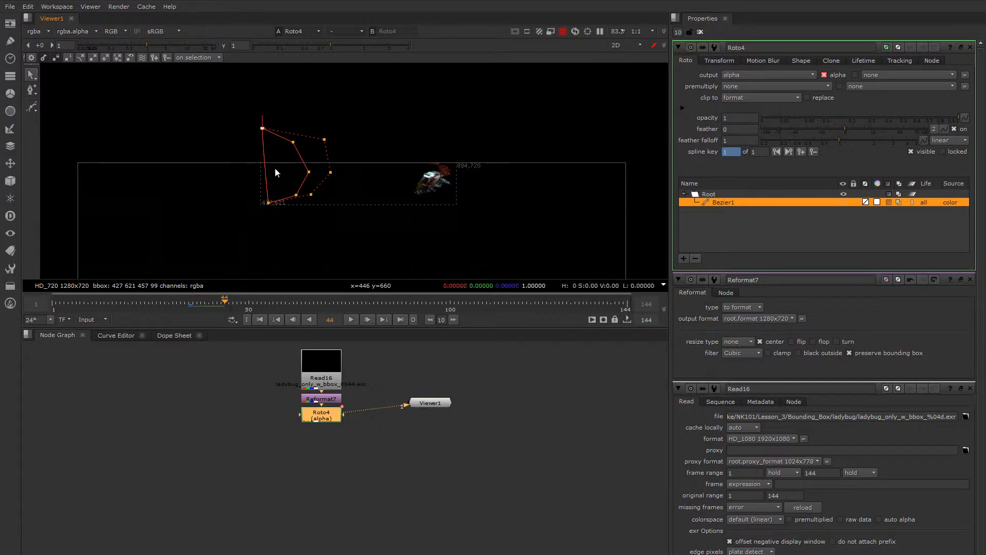
left_click_drag(279, 111, 306, 174)
left_click_drag(279, 110, 335, 224)
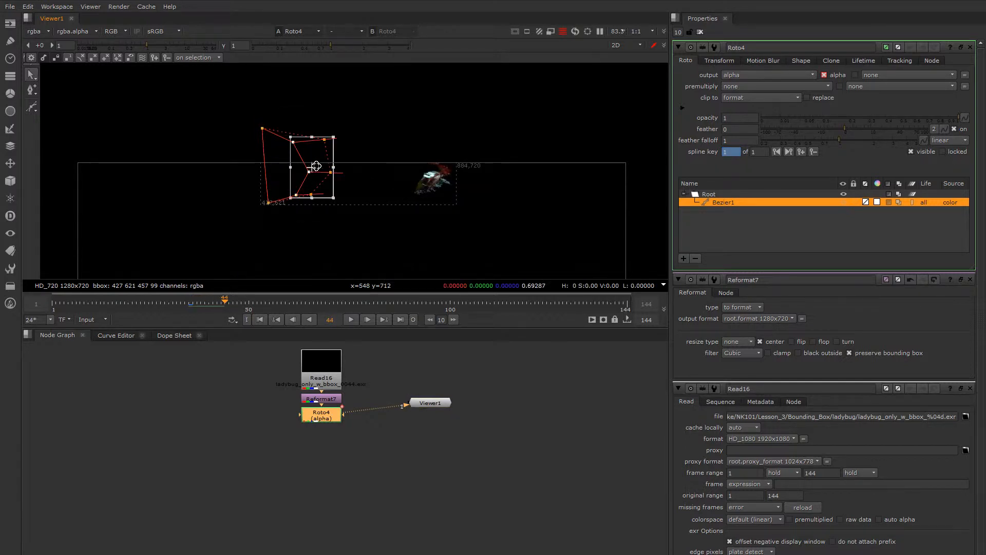
left_click_drag(317, 165, 419, 173)
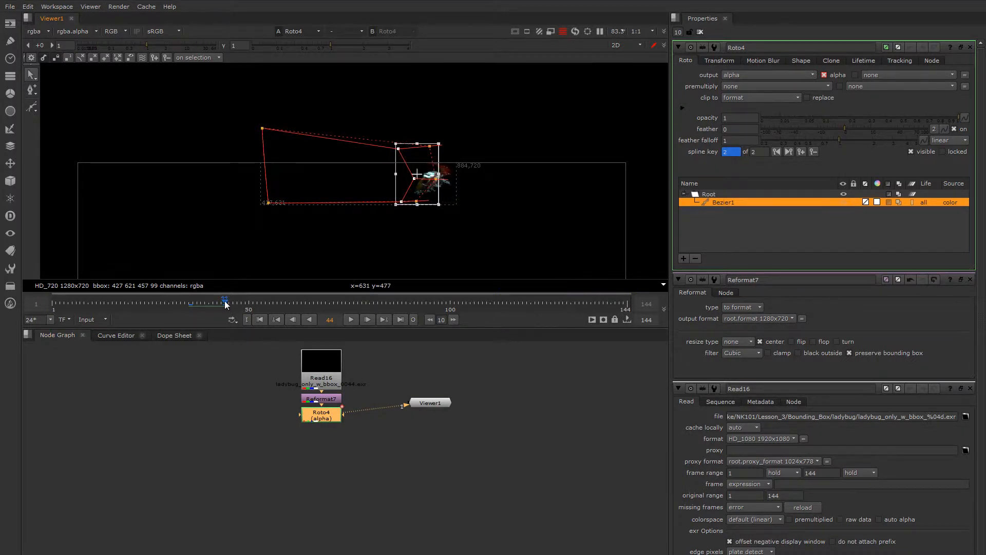
left_click_drag(224, 301, 206, 316)
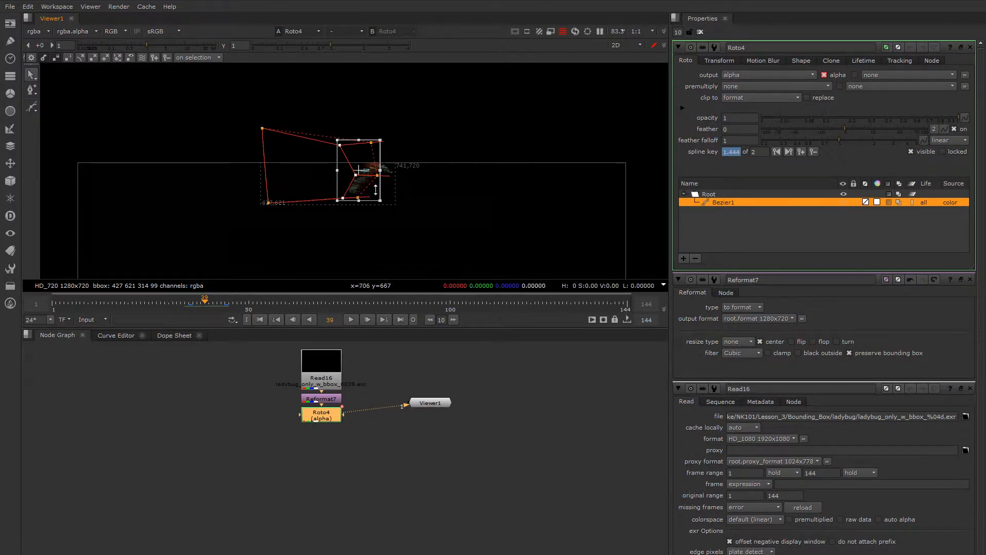
left_click(456, 221)
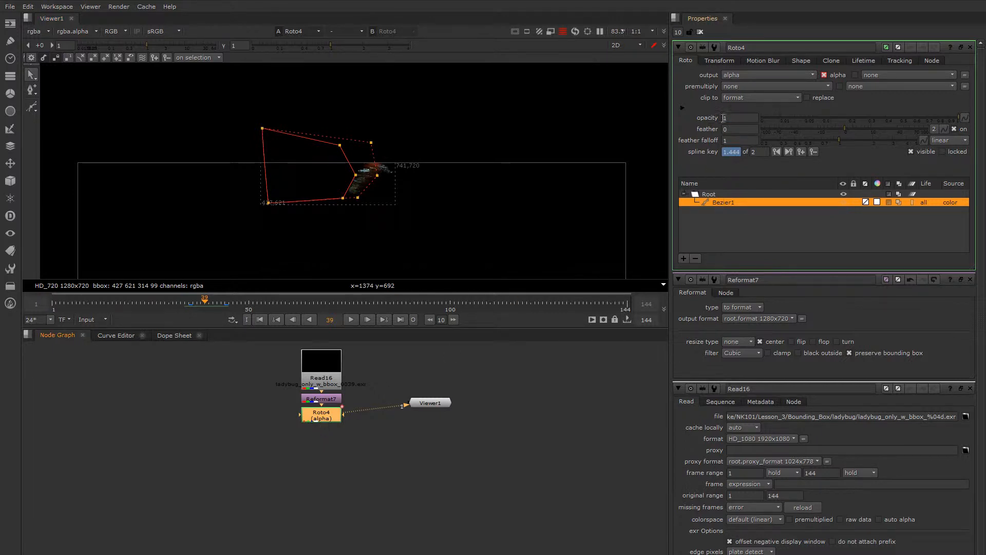
Step: Set the Roto node's clip to option to bbox
left_click(761, 97)
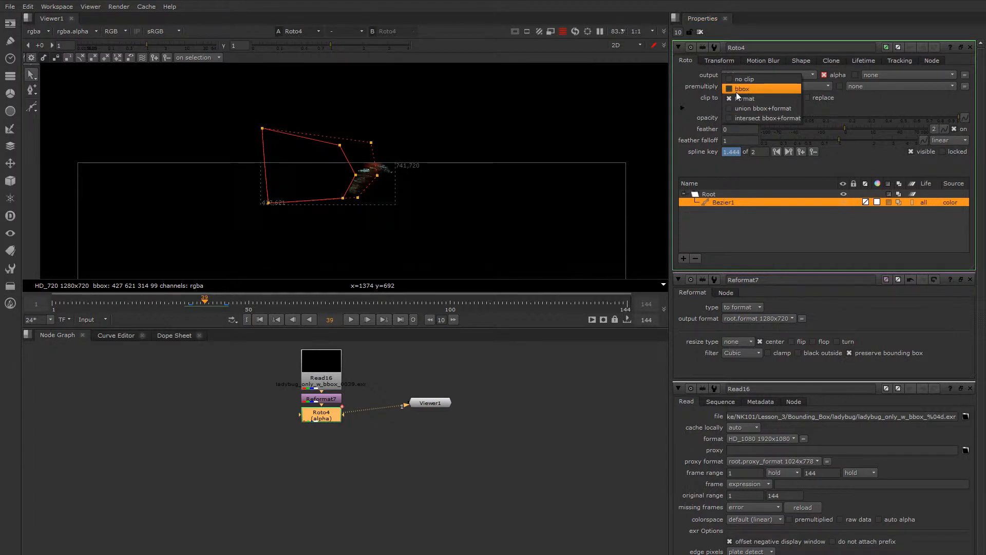
left_click(736, 91)
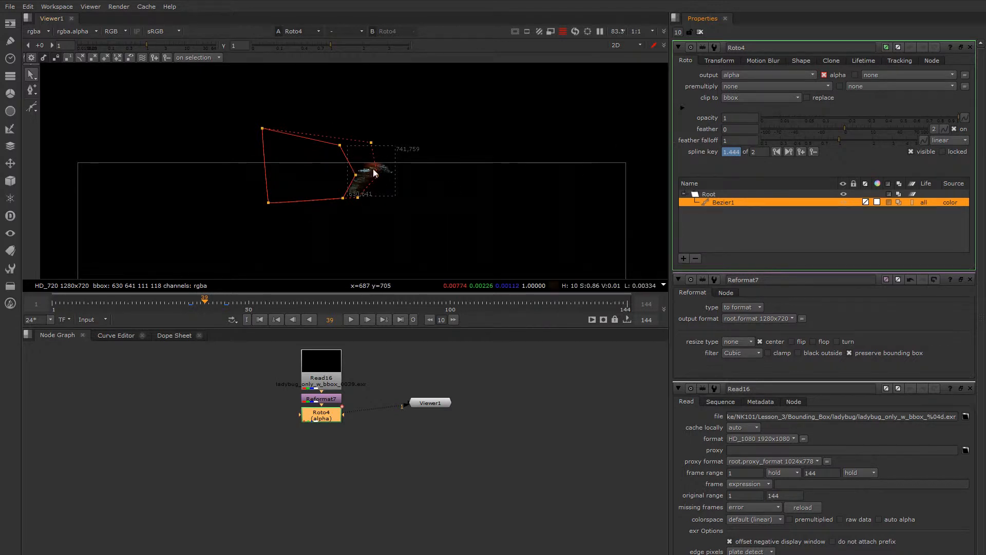
Step: Try the Roto node's clip to options format, union bbox+format and intersect bbox+format, and return it to bbox
left_click(741, 98)
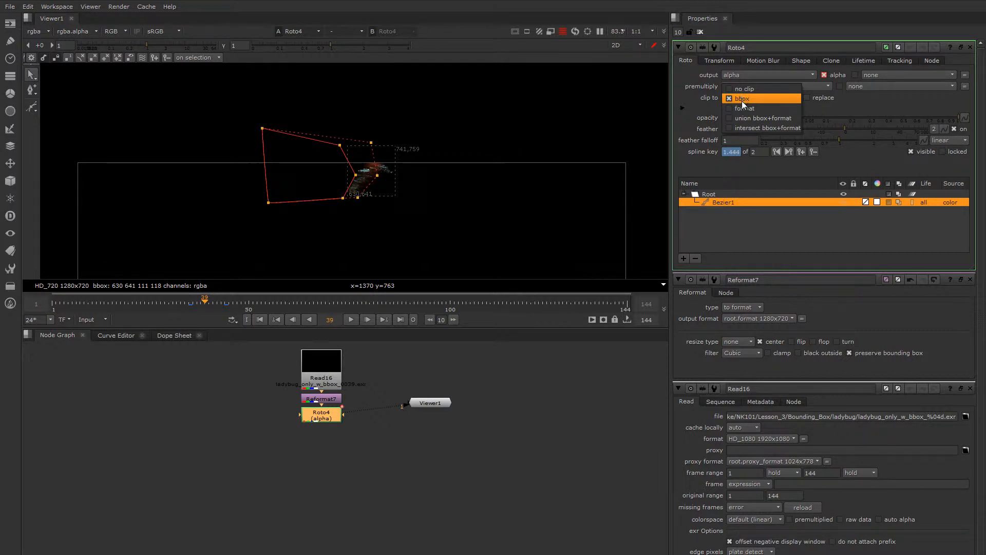
left_click(744, 108)
left_click(754, 98)
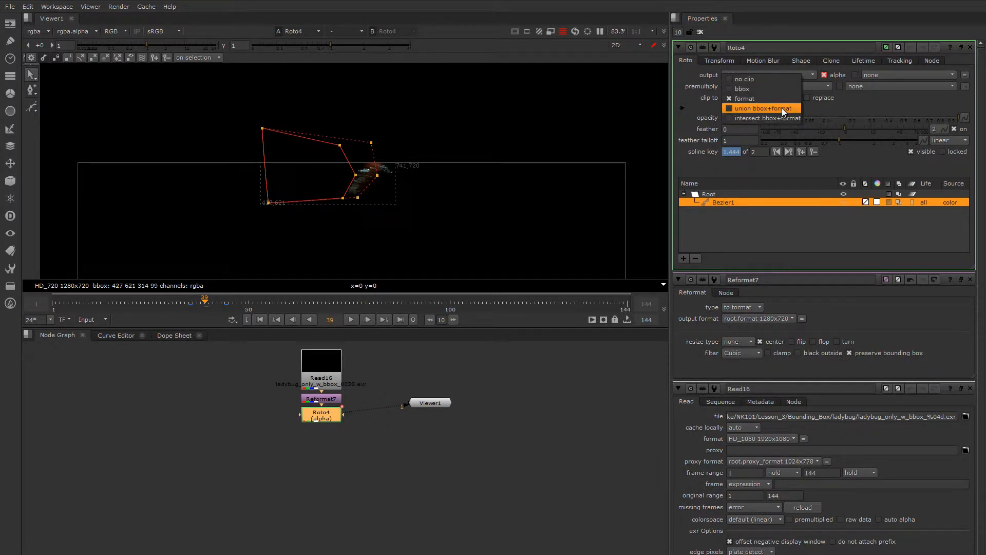
left_click(782, 108)
left_click(763, 97)
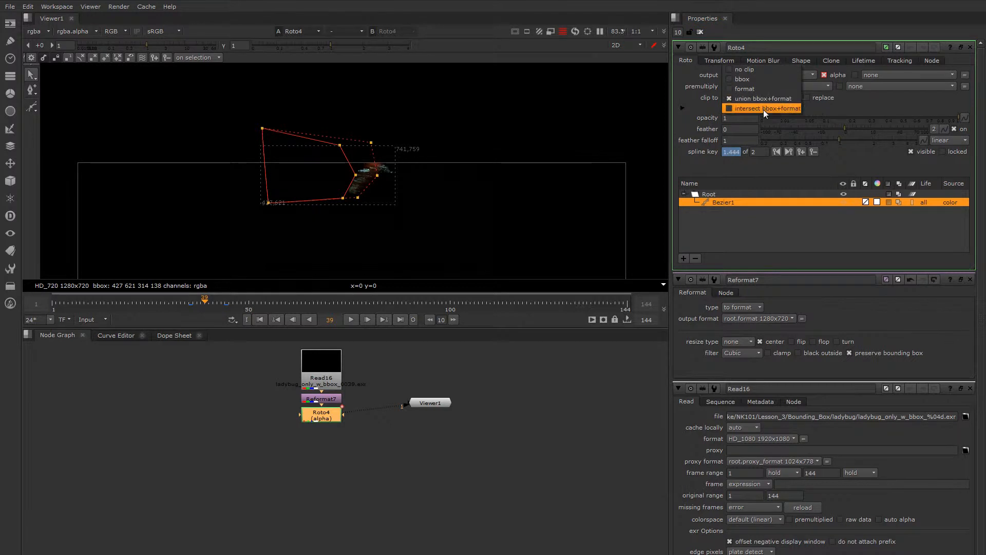
left_click(763, 109)
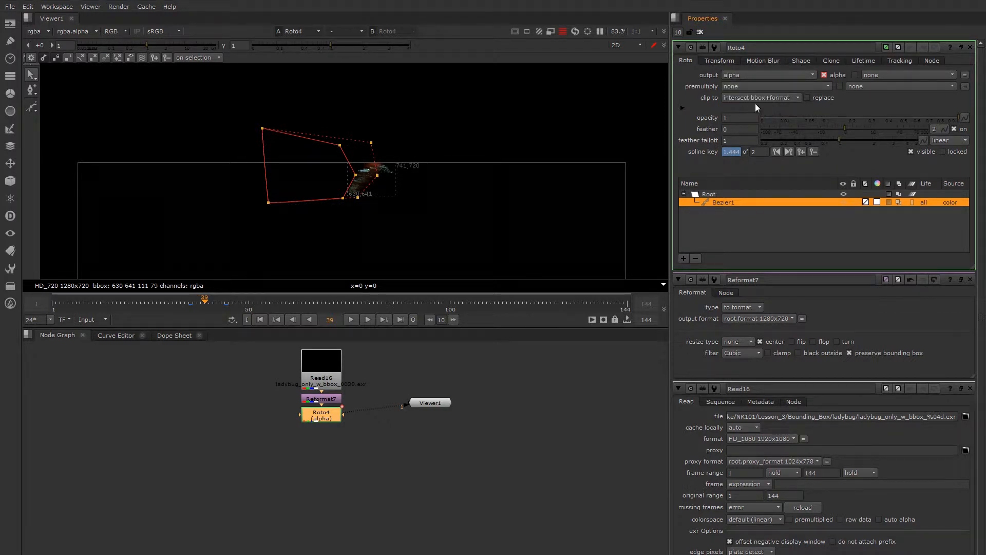
left_click(757, 99)
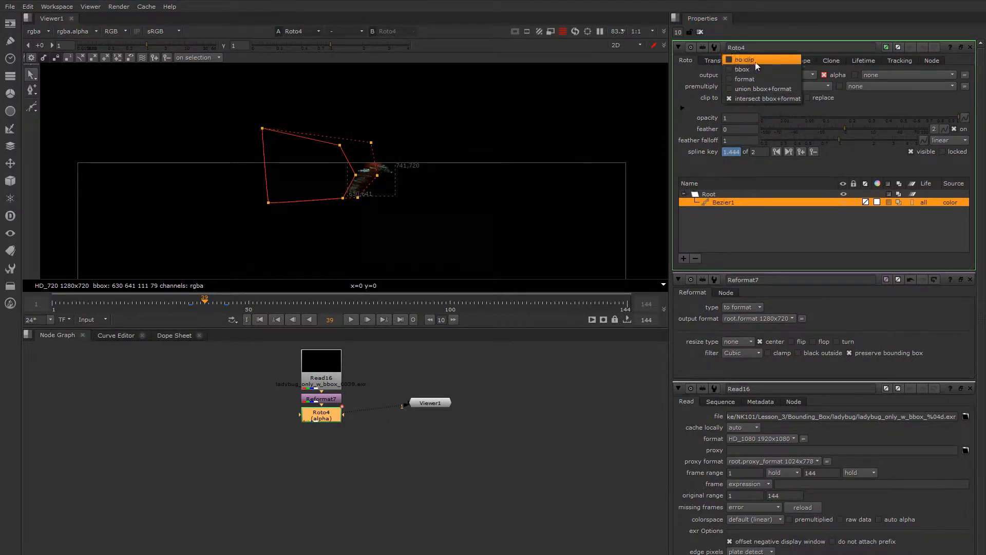
left_click(757, 71)
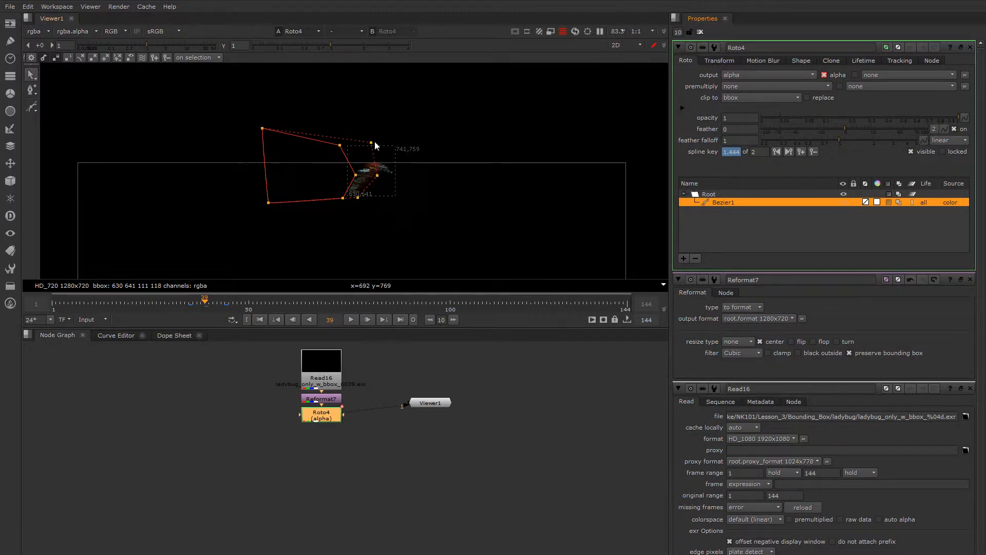
mouse_move(328, 418)
left_mouse_down()
mouse_move(328, 430)
mouse_move(331, 418)
left_mouse_up()
scroll(366, 185, "down", 3)
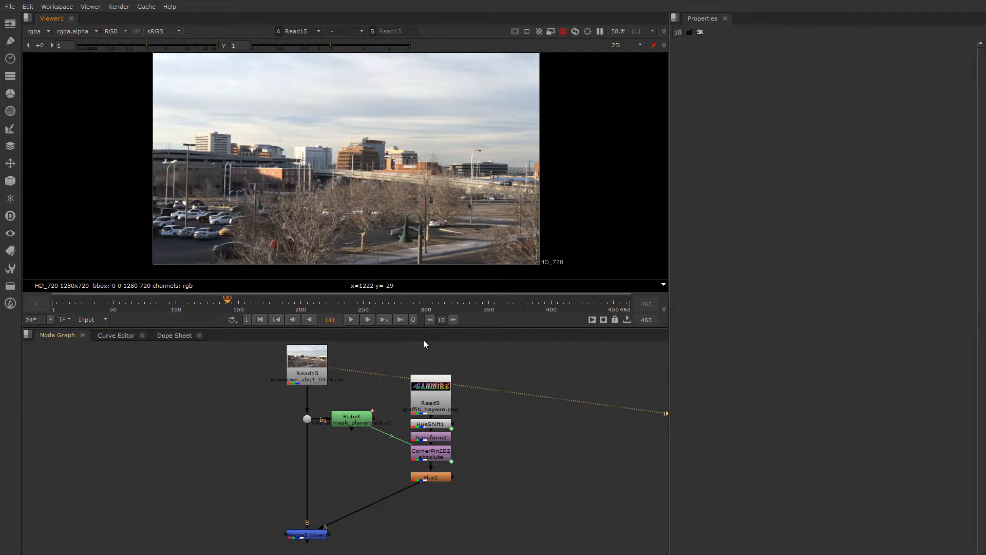
Step: Scrub the Read15 downtown footage to frame 230 and examine the brown office building up close along the way
left_click(317, 536)
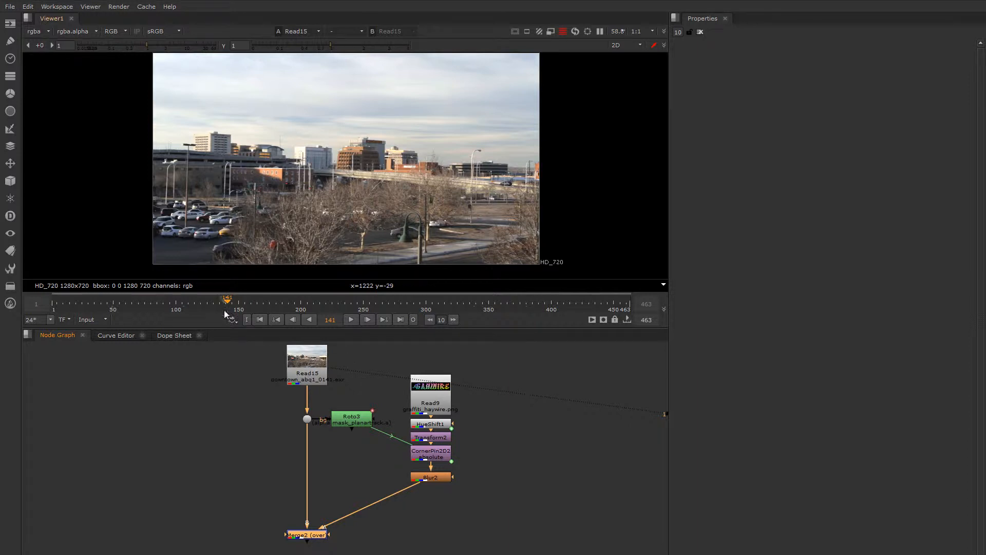
mouse_move(241, 303)
left_mouse_down()
mouse_move(212, 301)
mouse_move(247, 303)
left_mouse_up()
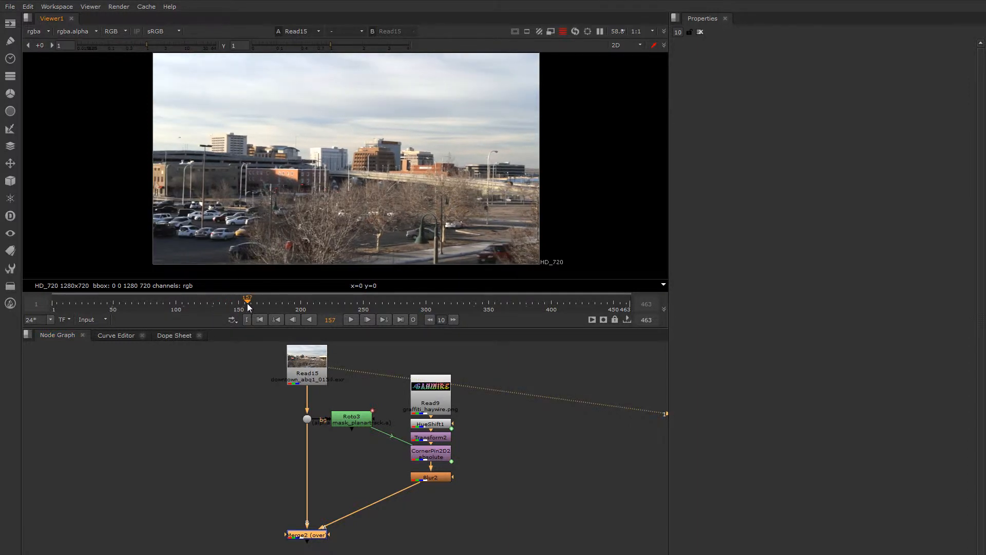
scroll(417, 133, "up", 5)
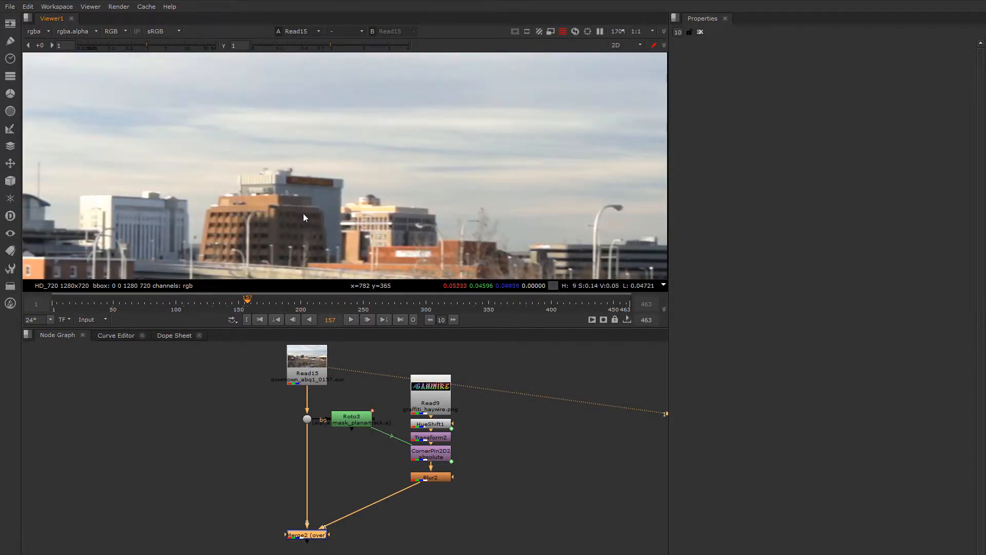
left_click(218, 302)
left_click_drag(218, 301, 326, 301)
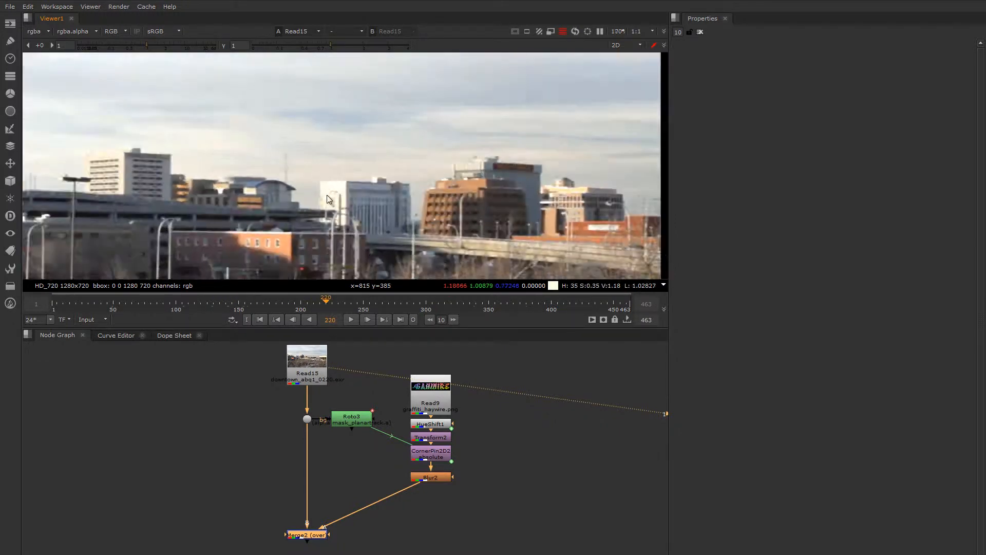
scroll(370, 197, "down", 3)
scroll(495, 159, "down", 2)
middle_click_drag(477, 175, 386, 156)
mouse_move(333, 304)
left_mouse_down()
mouse_move(487, 322)
mouse_move(339, 316)
left_mouse_up()
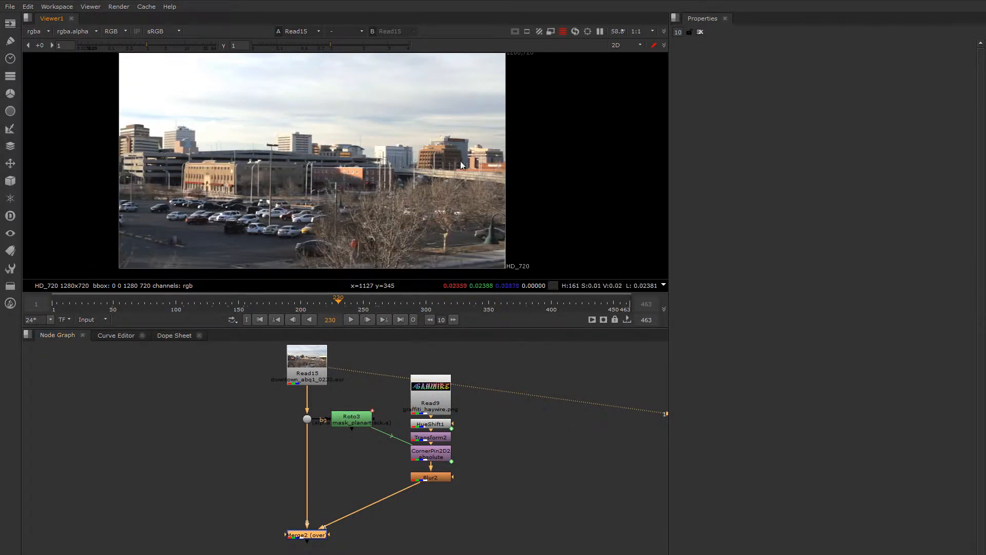
Step: View the Merge2 composite and scrub it to frame 307 to examine its bounding box
key("1")
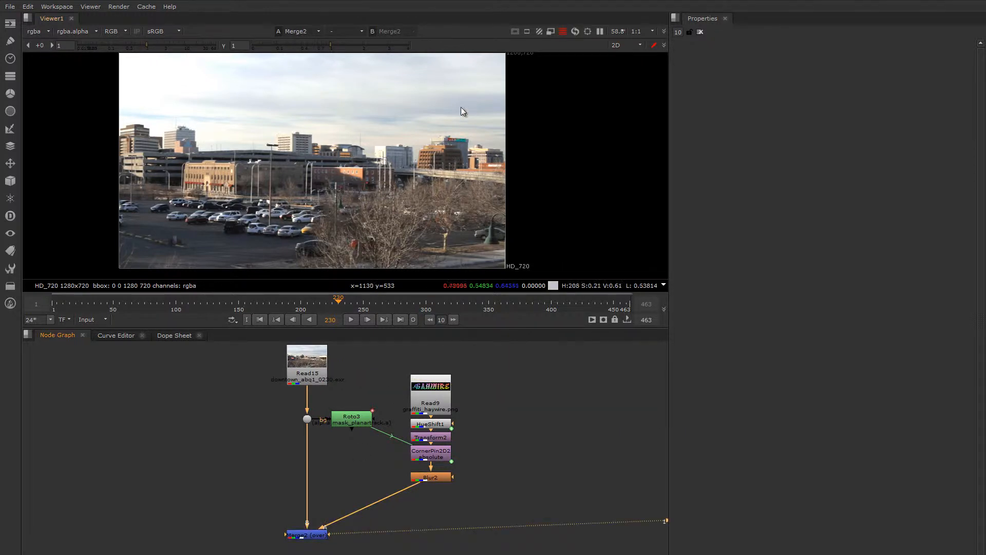
left_click_drag(331, 302, 434, 303)
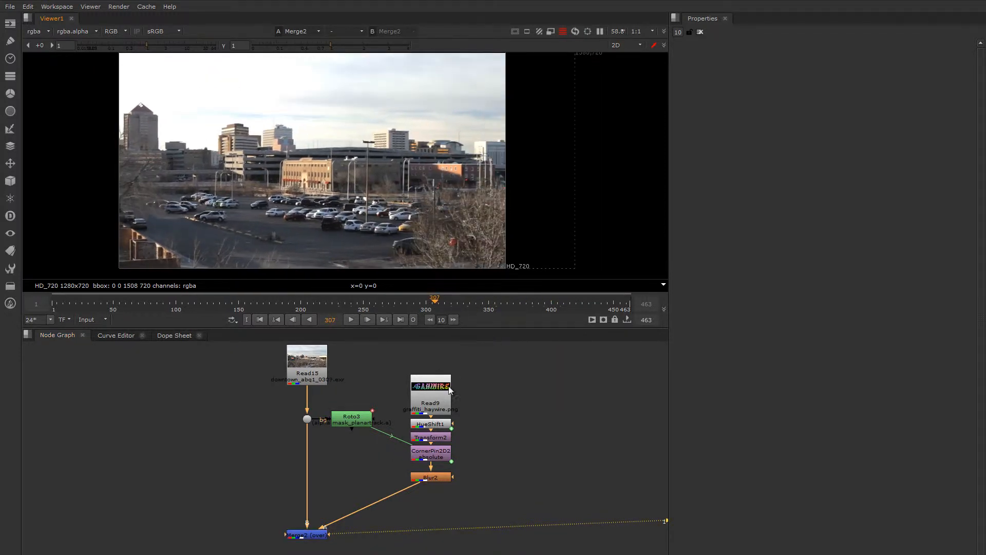
Step: View the CornerPin2D2 output and set the timeline range to Global
left_click(425, 458)
key("1")
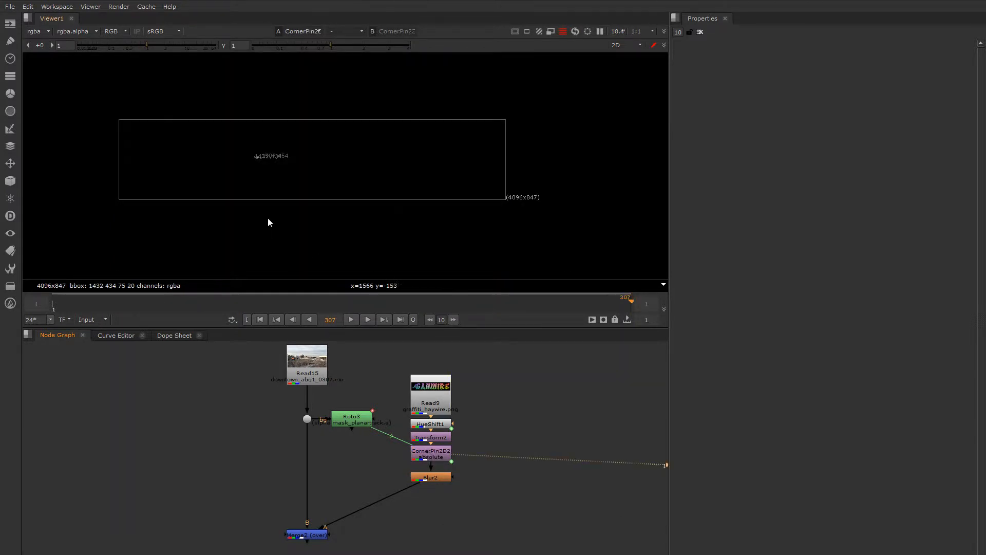
scroll(251, 152, "up", 5)
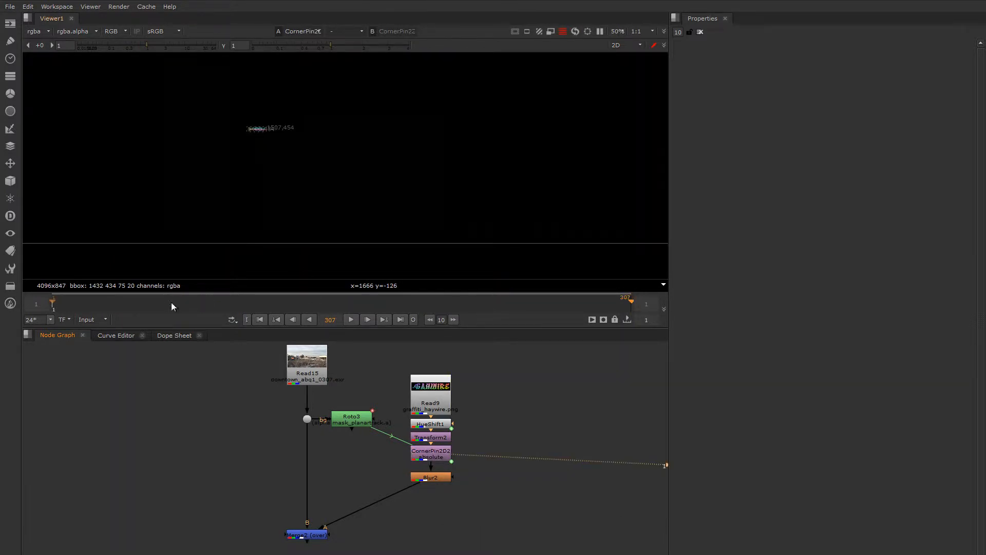
left_click(94, 319)
left_click(97, 328)
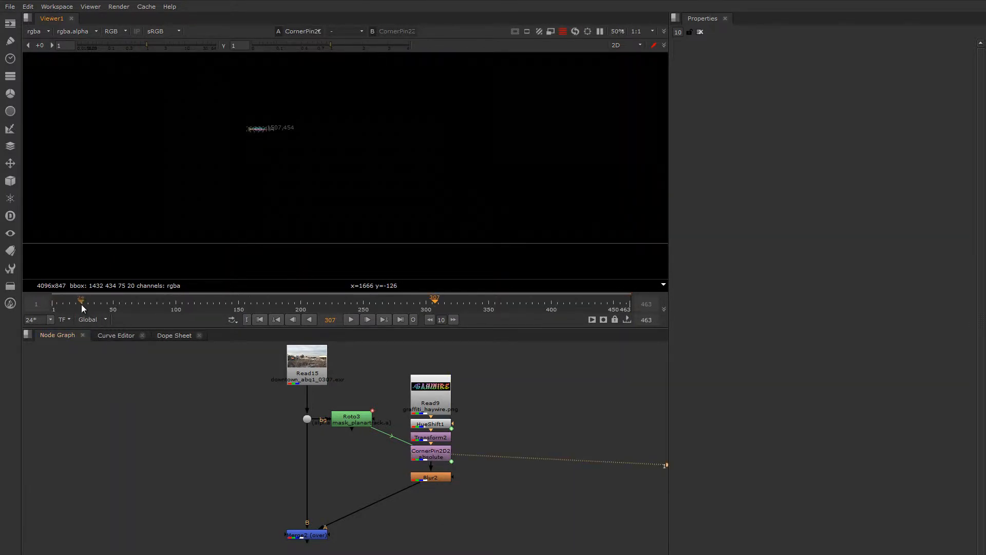
Step: Scrub the corner-pinned graffiti to frame 230 and examine its bounding box up close
left_click(135, 305)
left_click_drag(138, 310, 338, 289)
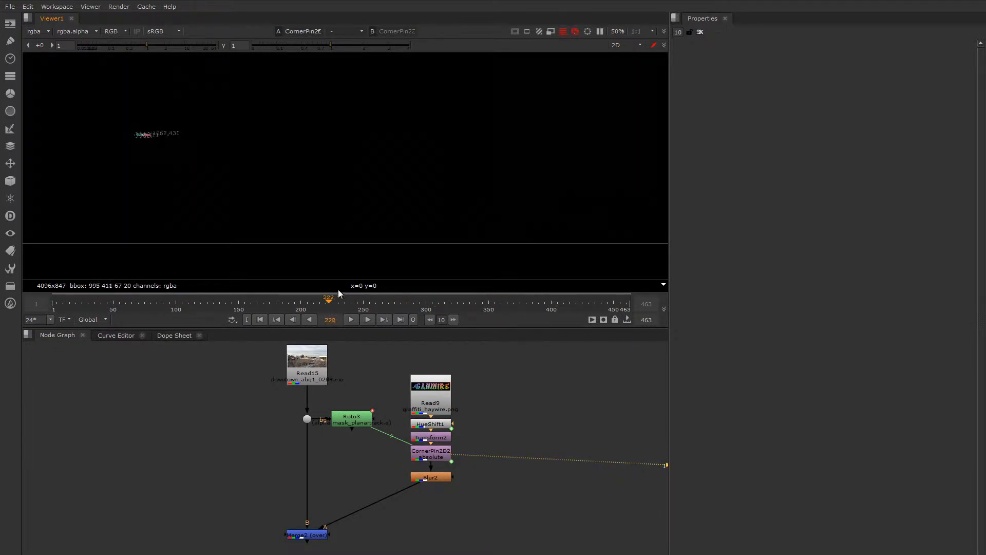
scroll(165, 138, "up", 5)
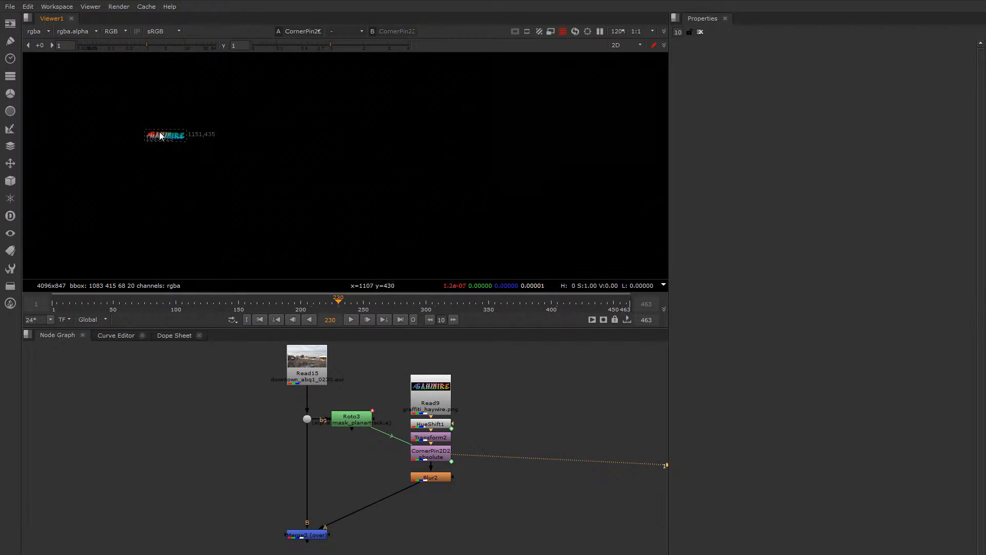
scroll(163, 135, "down", 2)
middle_click_drag(164, 146, 239, 149)
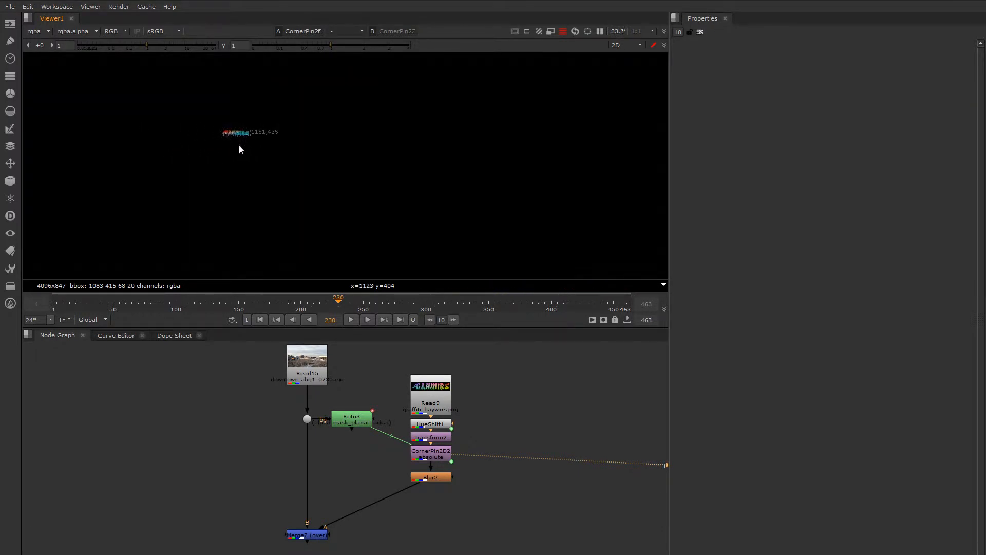
Step: View Merge2 again, scrub to frame 456 to examine how far its bounding box extends, and return to frame 231
left_click(319, 535)
key("1")
scroll(424, 174, "down", 3)
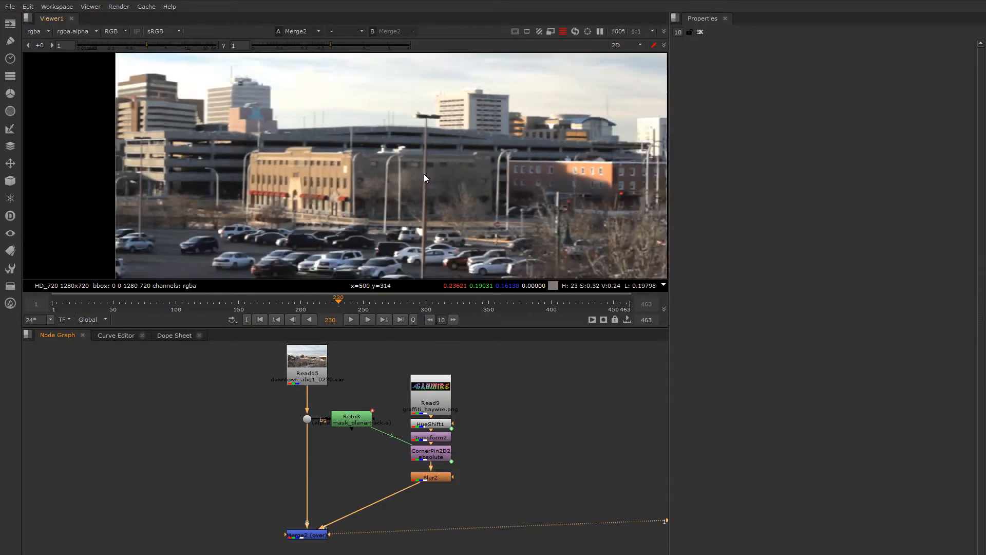
middle_click_drag(434, 174, 308, 168)
left_click_drag(393, 303, 539, 304)
scroll(491, 208, "down", 3)
middle_click_drag(492, 209, 409, 197)
left_click_drag(546, 303, 578, 308)
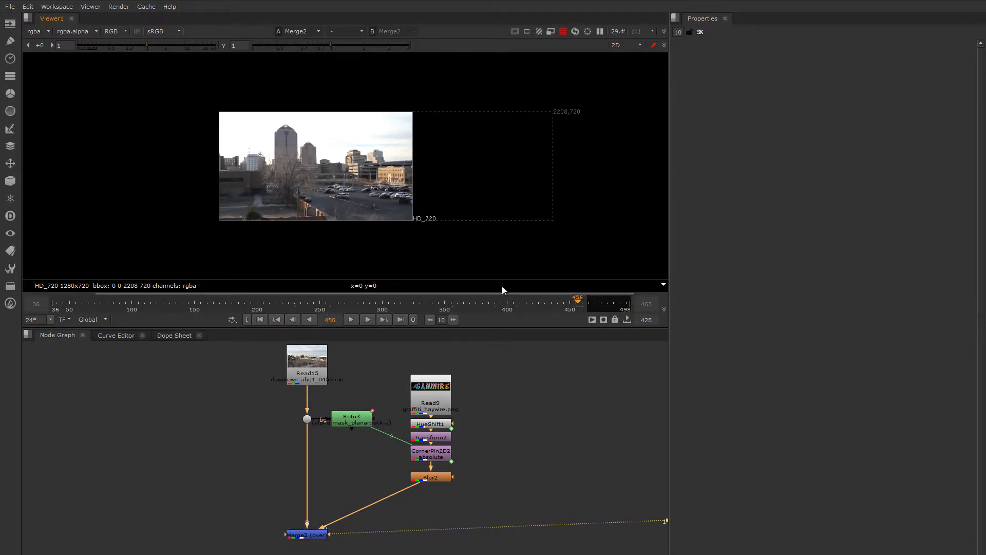
middle_click_drag(318, 215, 327, 212)
left_click_drag(536, 299, 296, 297)
Step: Open the Merge2 node's properties and scrub the composite to frame 453
middle_click_drag(304, 459, 307, 419)
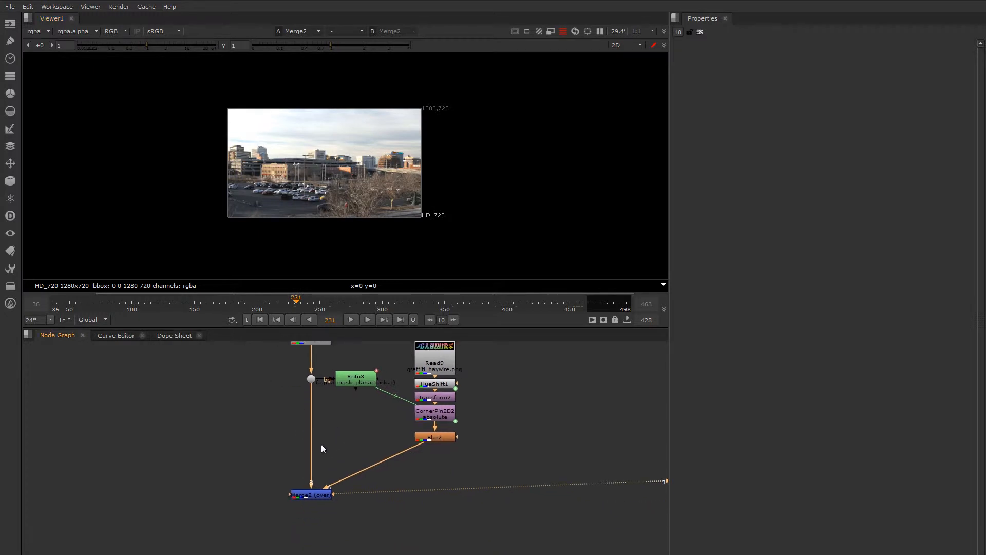
double_click(304, 491)
middle_click_drag(343, 461, 296, 427)
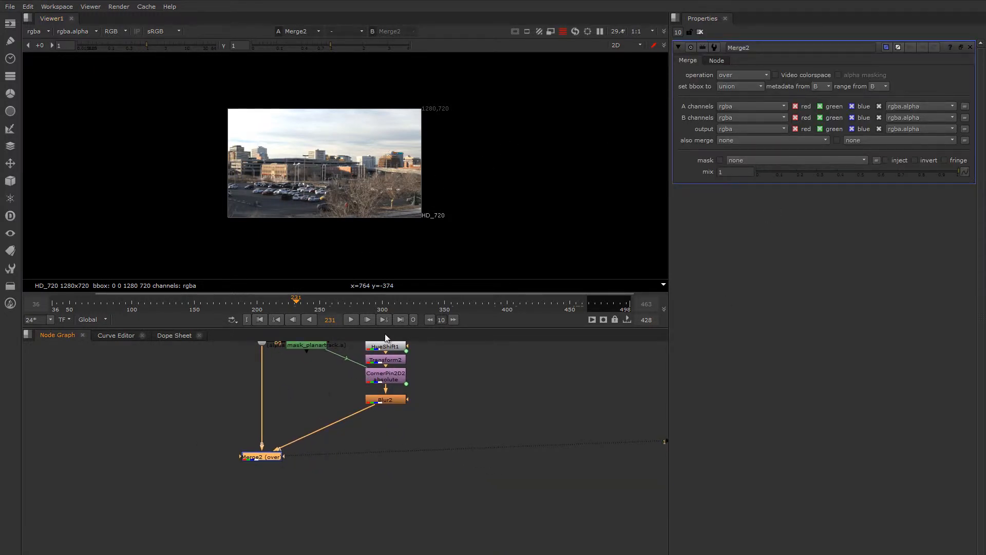
left_click_drag(452, 307, 574, 322)
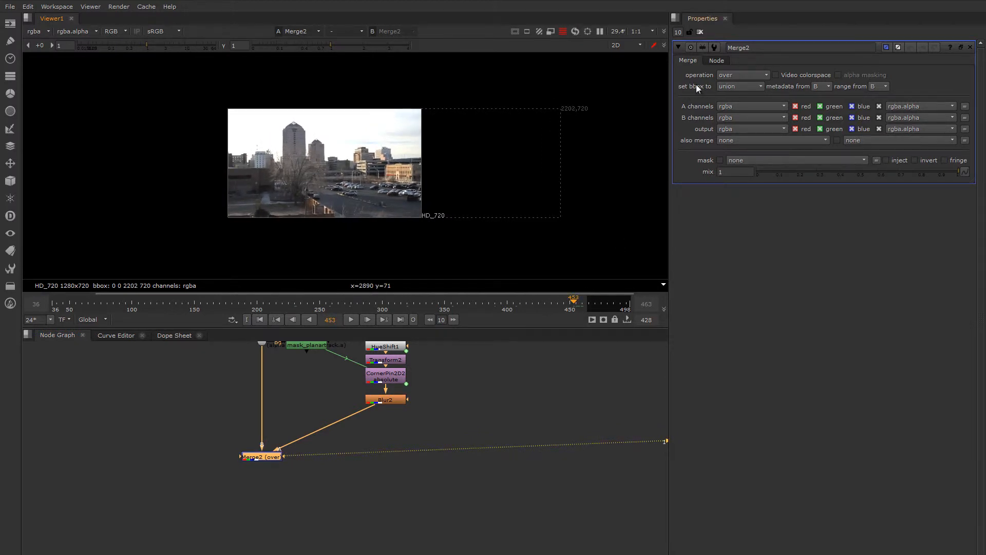
Step: Try intersection and A as Merge2's set bbox to option, checking the alpha channel with A
left_click(723, 88)
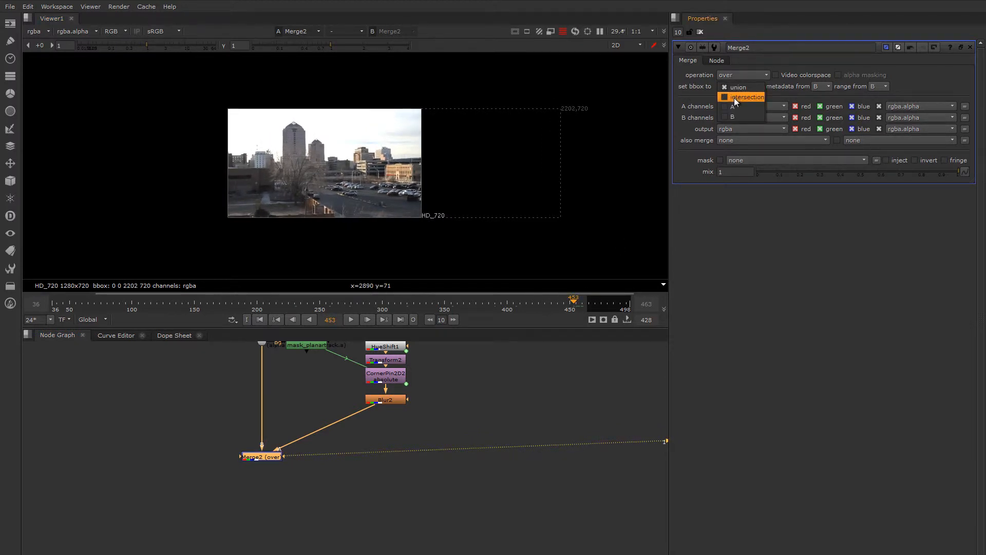
left_click(735, 98)
left_click(729, 88)
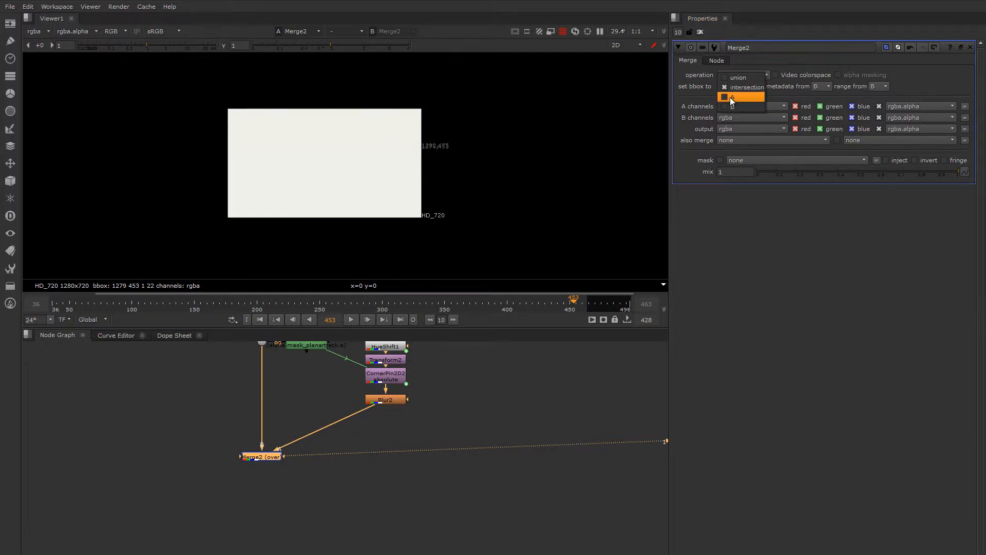
left_click(730, 98)
key("a")
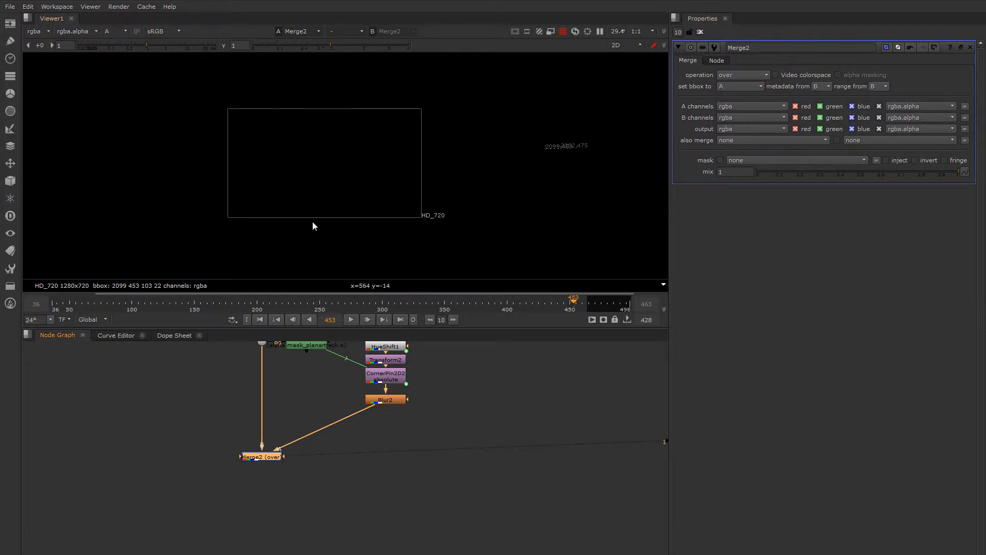
key("a")
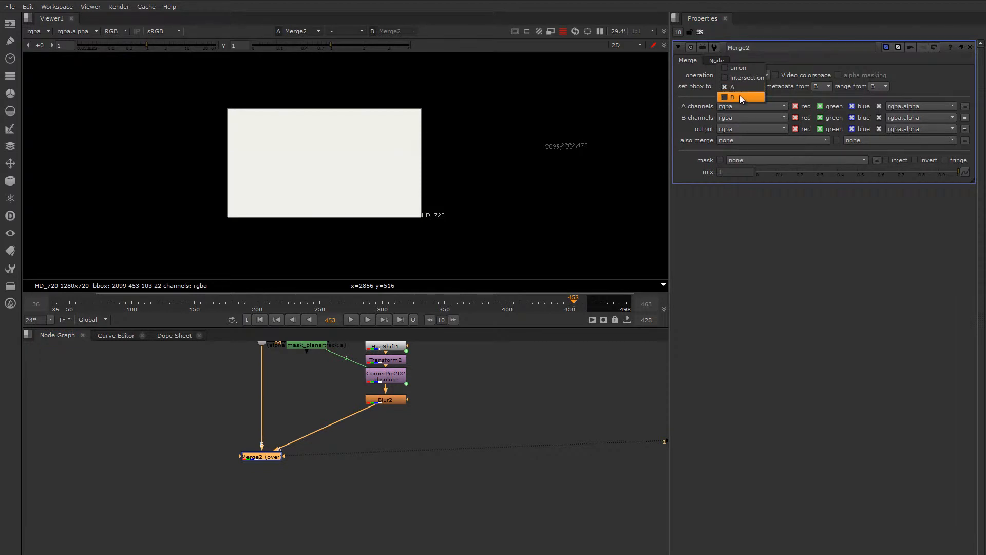
Step: Set Merge2's set bbox to option to B and check the composite at frame 266
left_click(740, 96)
left_click_drag(264, 457, 264, 466)
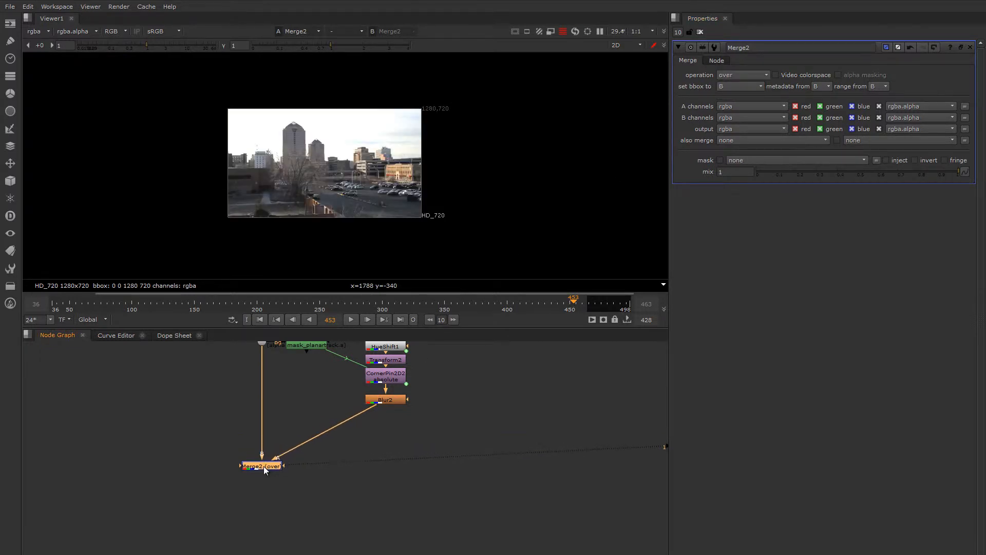
left_click_drag(261, 307, 339, 320)
scroll(408, 167, "up", 8)
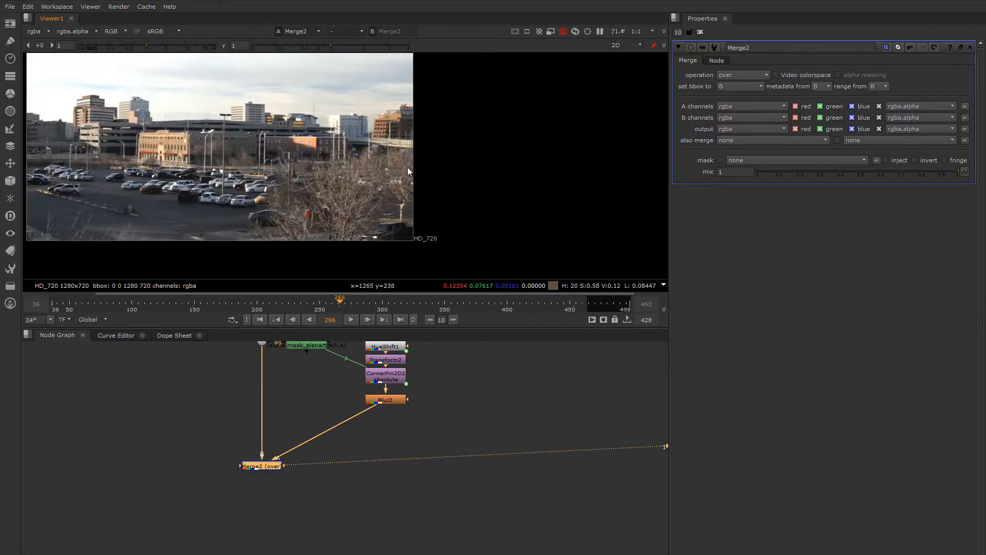
Step: Compare the Dot2 background output with the Merge2 composite at frame 266, and scrub the composite to frame 302
middle_click_drag(271, 369, 290, 415)
left_click(281, 386)
key("1")
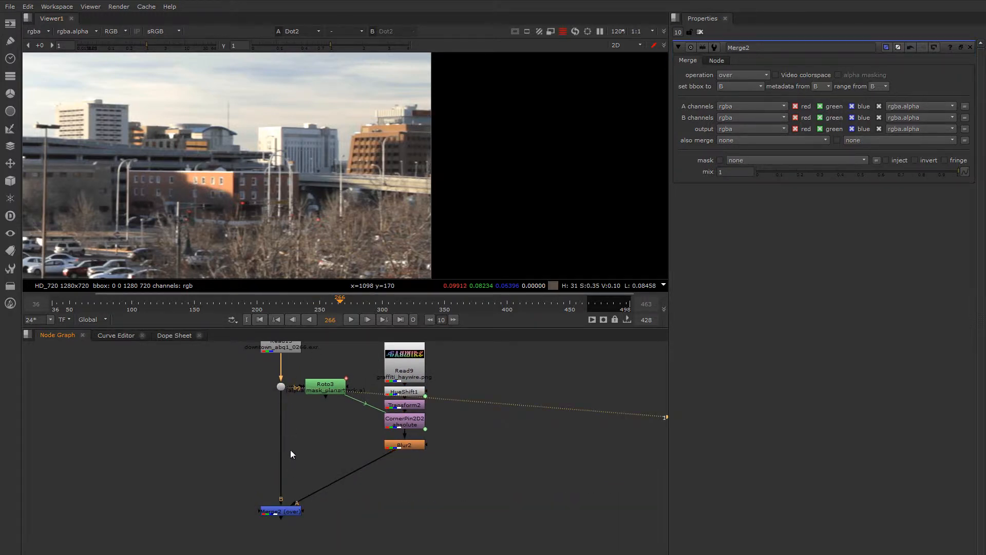
scroll(338, 157, "down", 6)
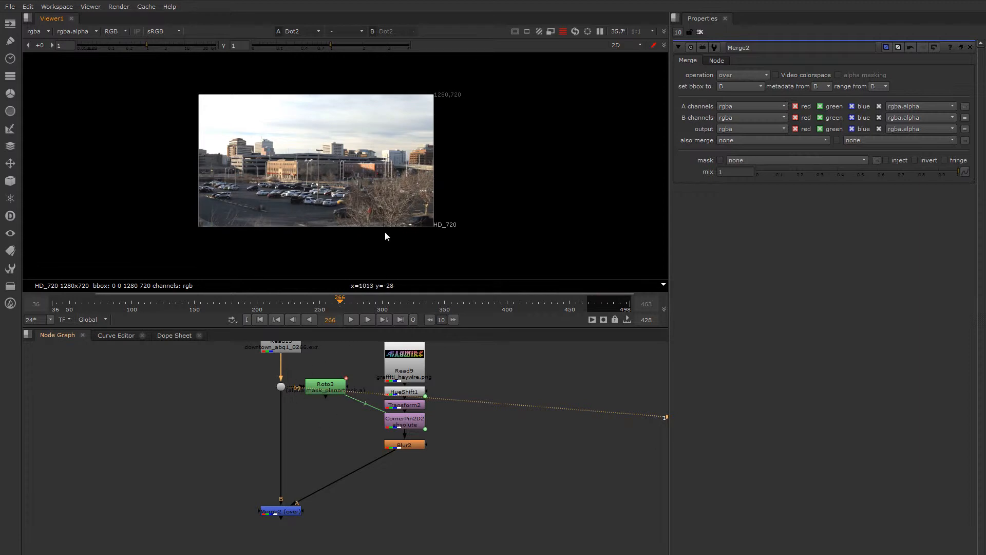
left_click(291, 513)
key("1")
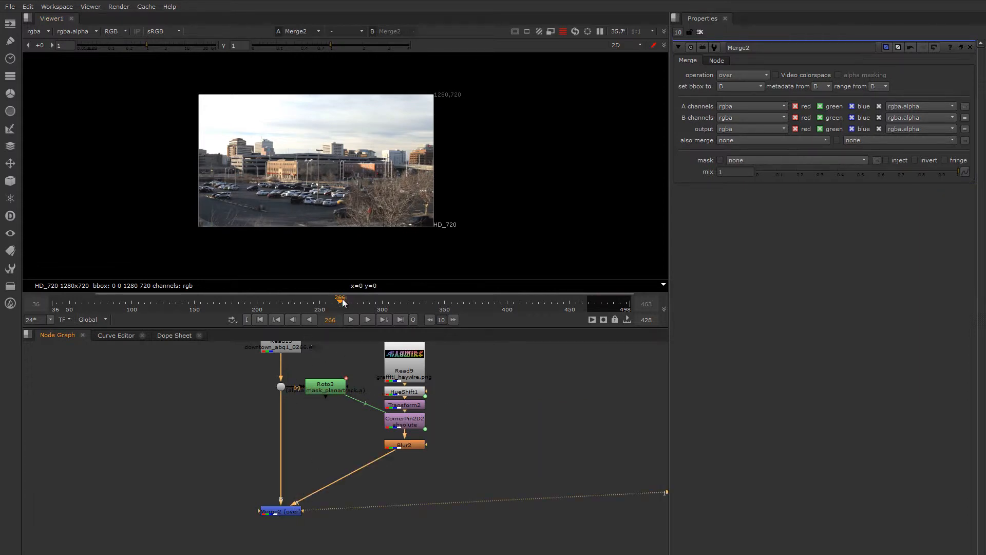
left_click_drag(343, 302, 384, 302)
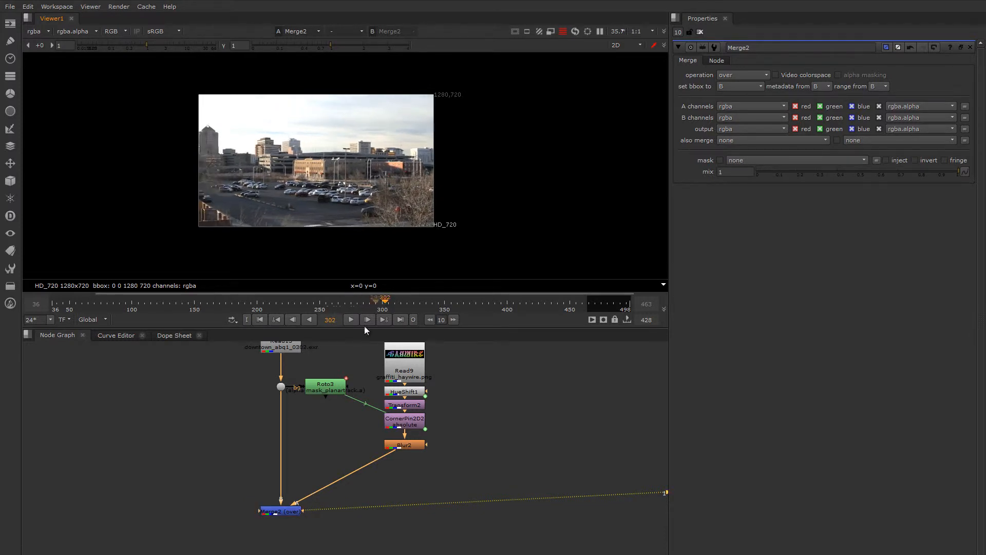
Step: Scrub the composite to frame 328, set Merge2's set bbox to option to union, and check the composite at frame 350
double_click(285, 514)
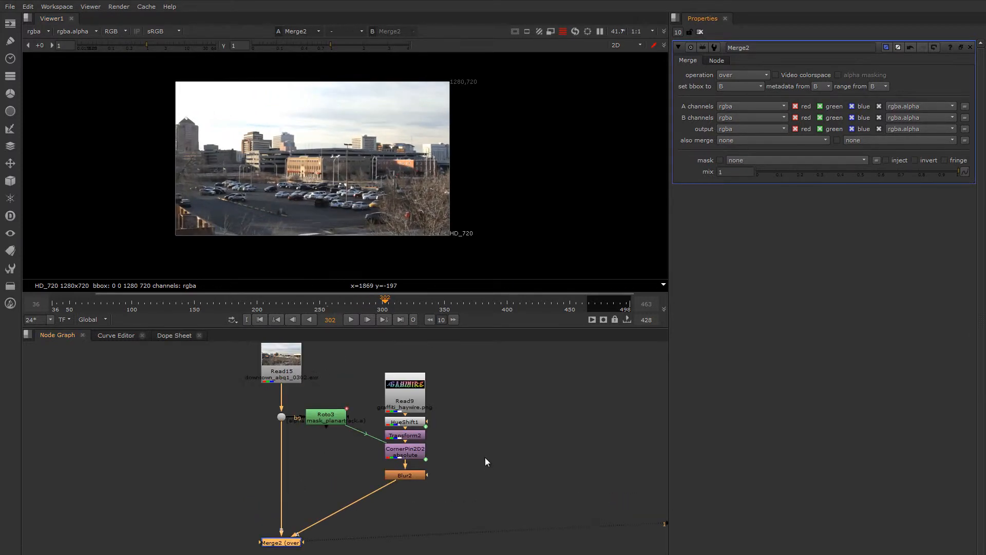
middle_click_drag(488, 463, 482, 461)
left_click_drag(383, 307, 418, 305)
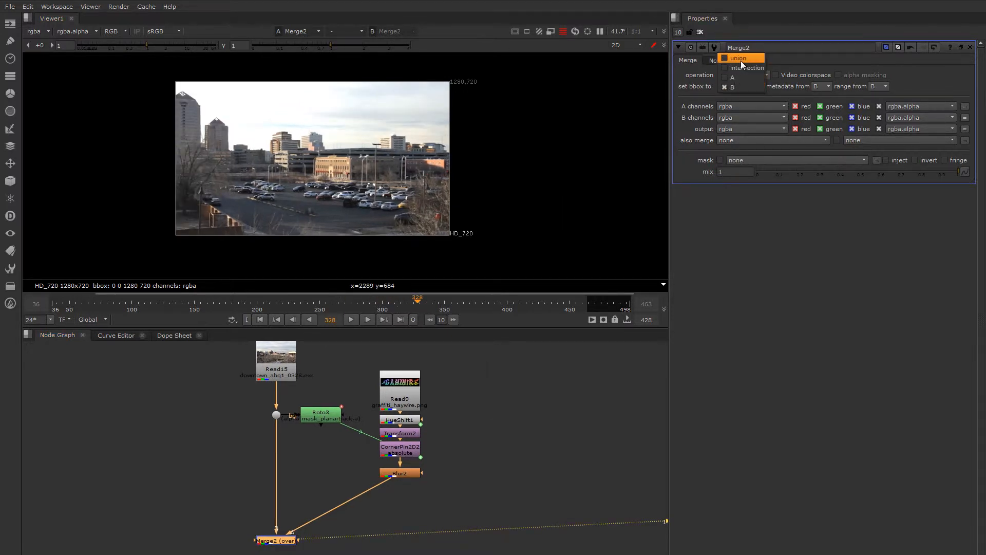
left_click(741, 60)
left_click_drag(417, 303, 445, 304)
middle_click_drag(481, 408, 448, 401)
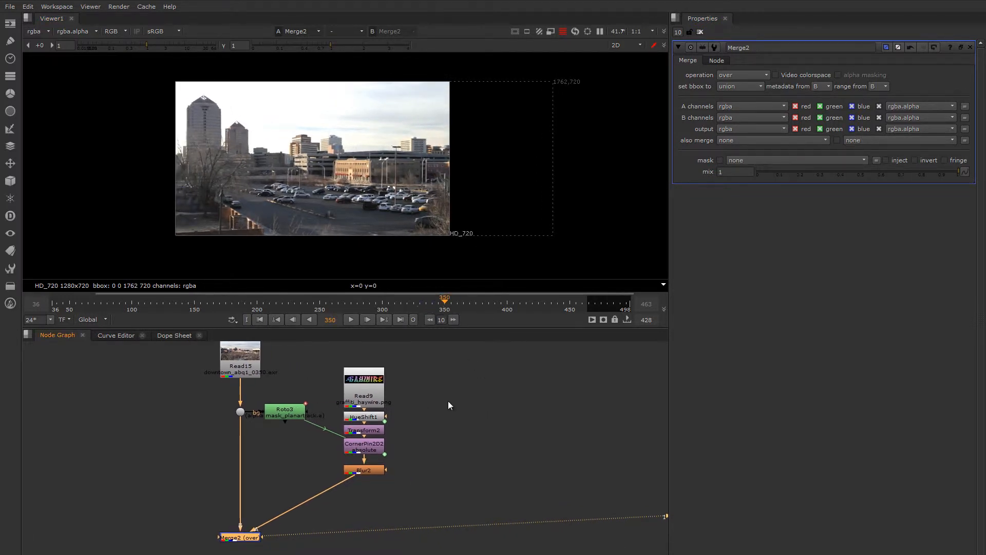
Step: Create a Transform node beside the background branch, connect its input to Read15, and view its output
middle_click_drag(234, 398, 359, 416)
left_click(293, 418)
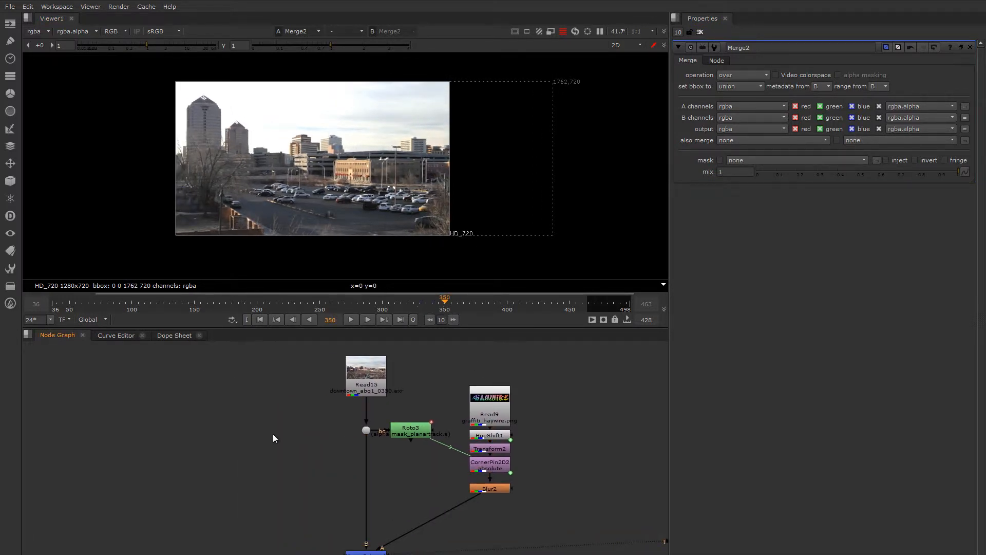
middle_click_drag(275, 435, 285, 413)
key("t")
left_click_drag(282, 403, 365, 363)
key("1")
scroll(405, 96, "down", 3)
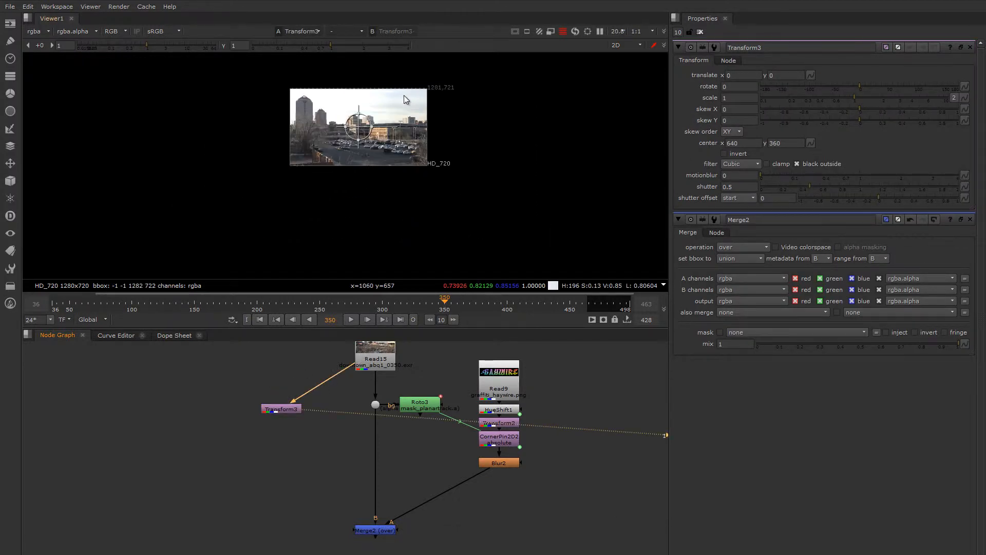
Step: Rotate the Read15 footage about -33 degrees and scale it up to about 2.56 with Transform3
scroll(362, 113, "up", 1)
middle_click_drag(373, 129, 369, 148)
left_click_drag(368, 148, 400, 182)
key("minus")
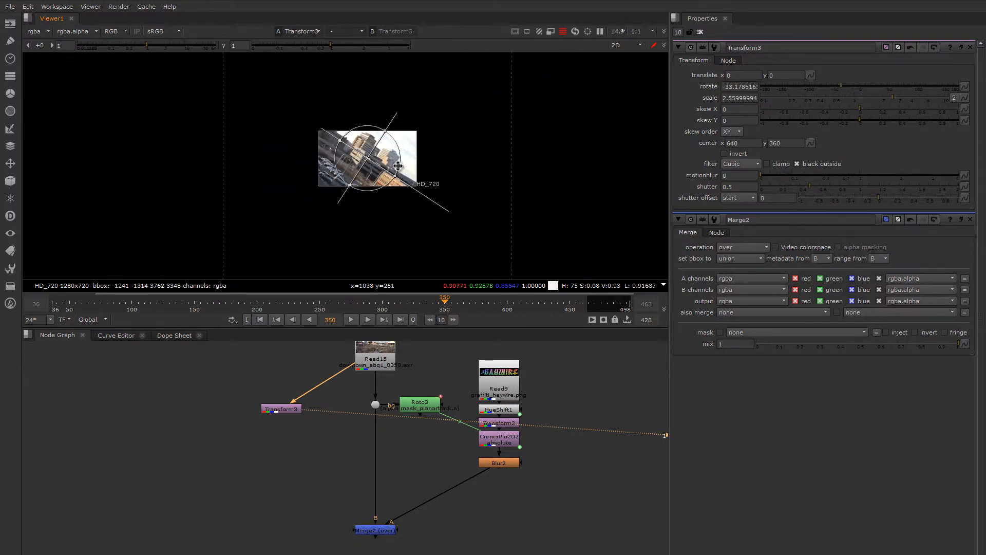
scroll(373, 172, "down", 1)
middle_click_drag(372, 172, 361, 178)
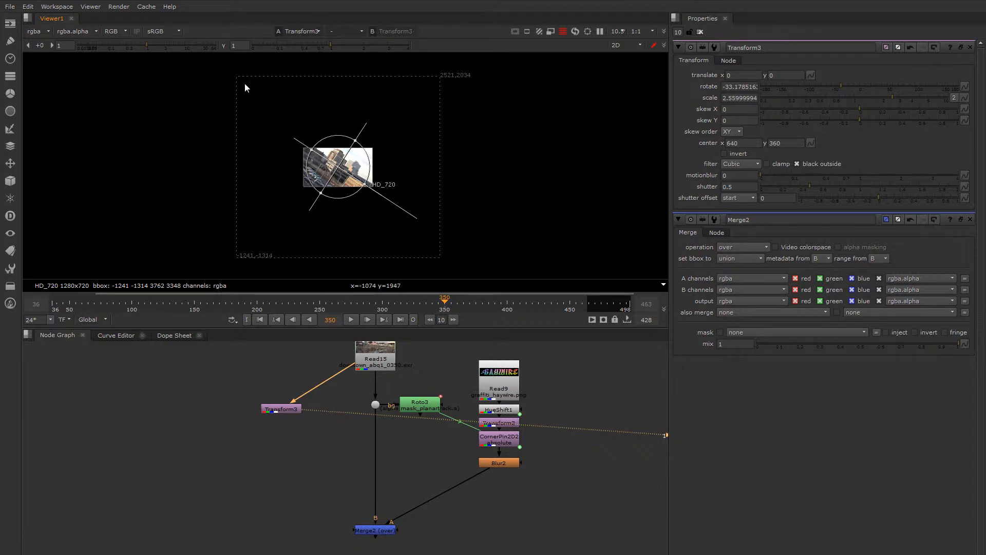
Step: Reduce Transform3's scale to about 1.98 and shift its node slightly in the graph
scroll(363, 198, "up", 2)
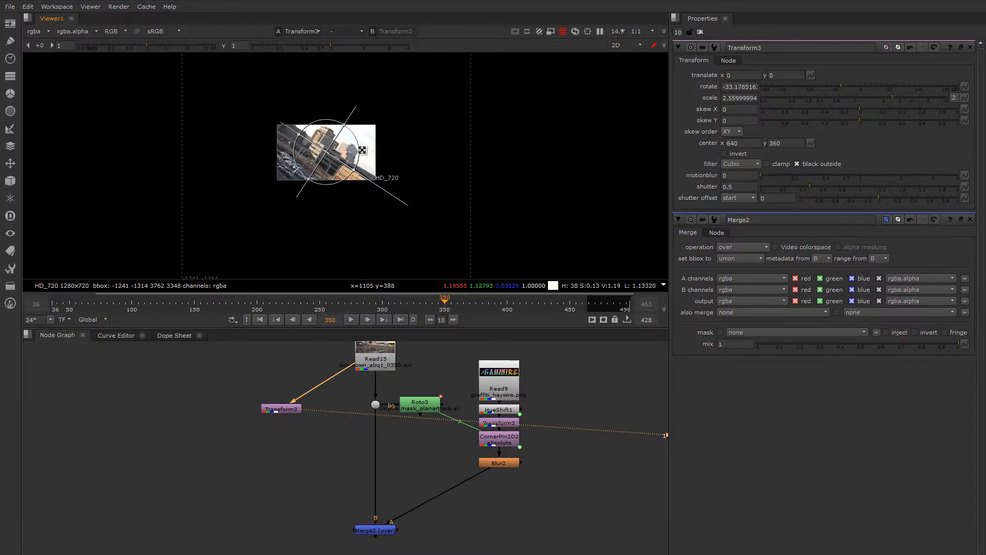
left_click_drag(361, 149, 351, 150)
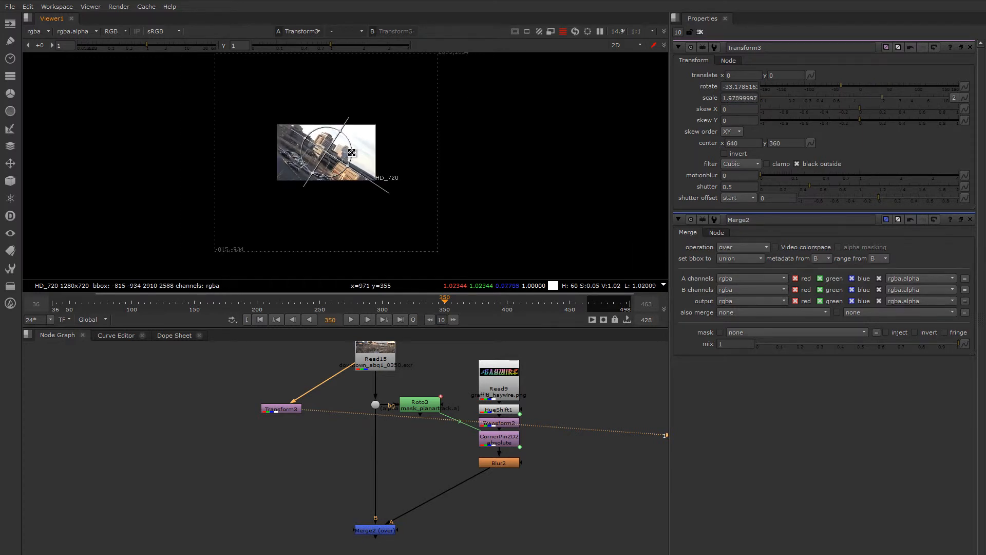
scroll(383, 150, "down", 1)
middle_click_drag(383, 151, 371, 164)
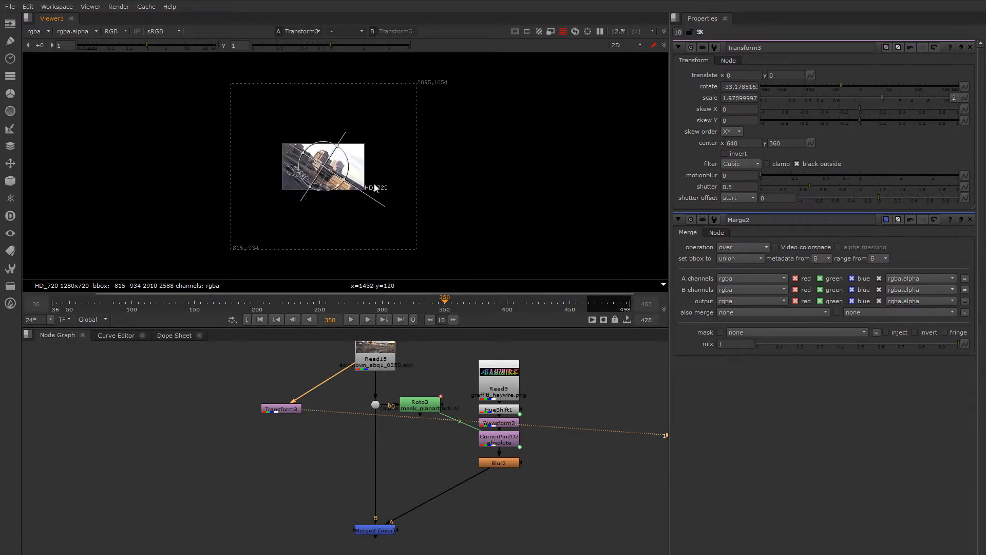
left_click_drag(283, 410, 281, 399)
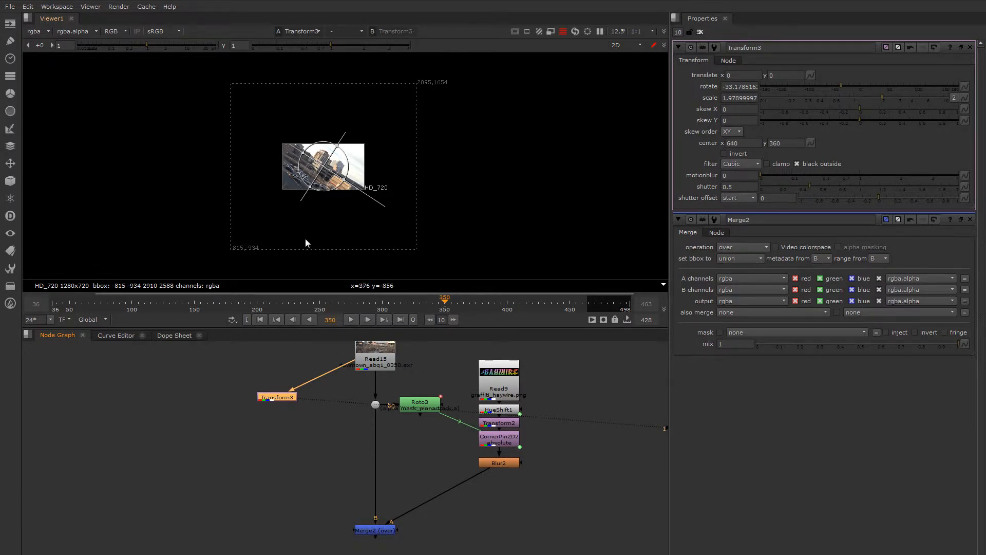
Step: Examine the Transform3 output inside and beyond the HD_720 frame against its bounding box
left_click_drag(388, 536, 388, 531)
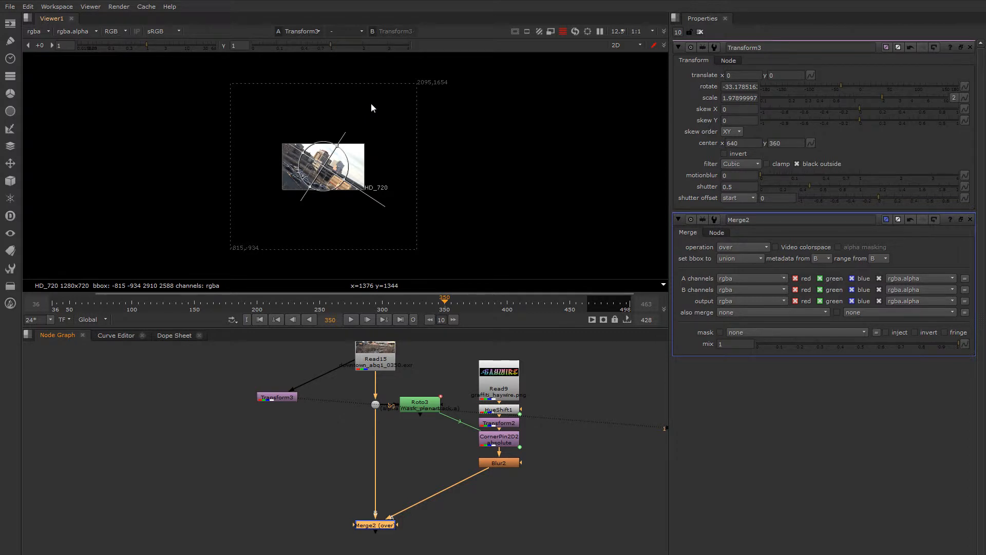
scroll(359, 169, "up", 8)
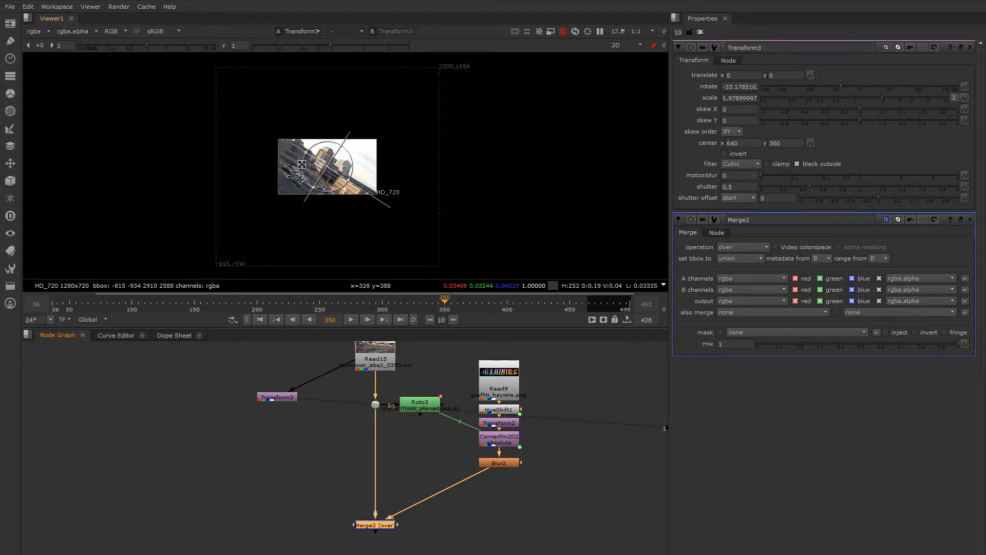
middle_click_drag(362, 193, 362, 194)
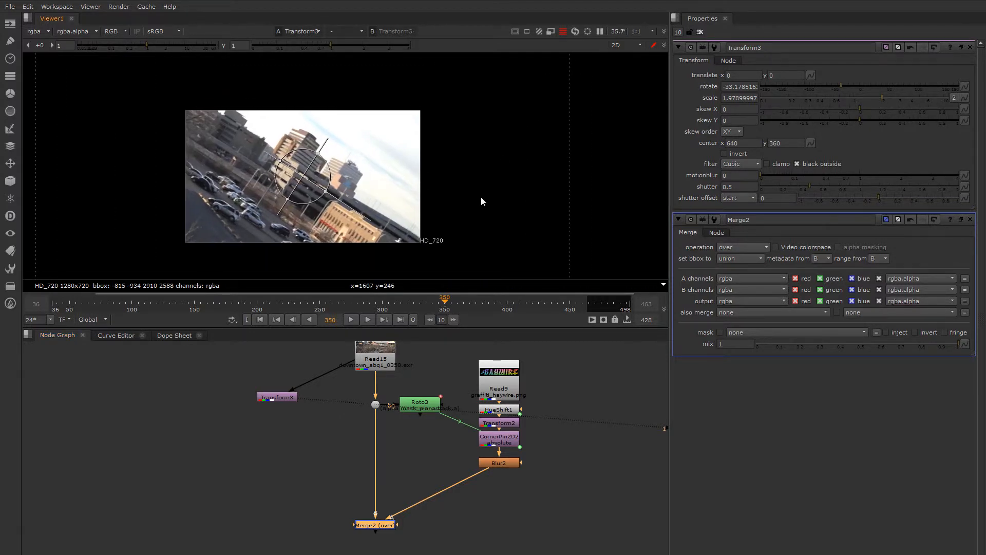
scroll(491, 190, "down", 7)
middle_click_drag(491, 190, 462, 193)
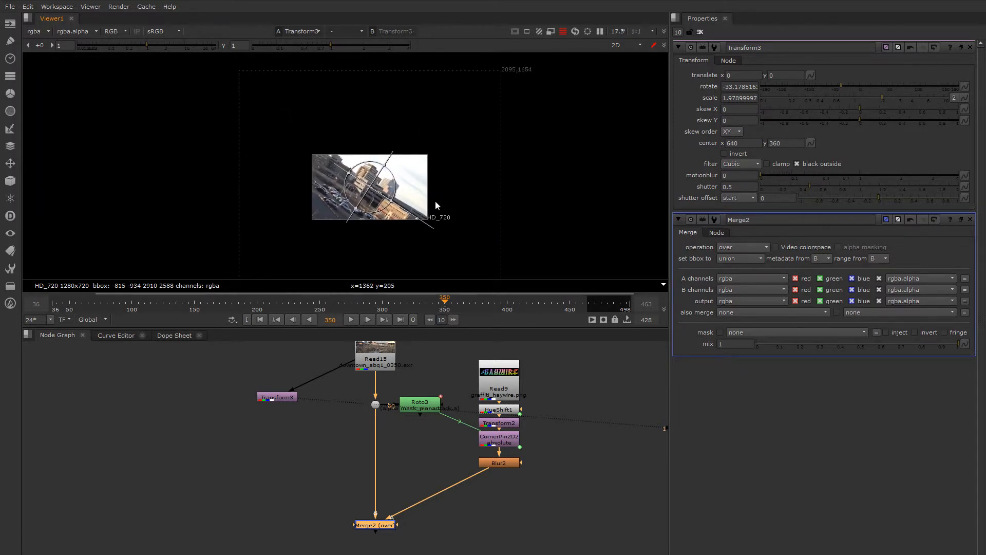
scroll(416, 181, "up", 5)
scroll(415, 181, "down", 4)
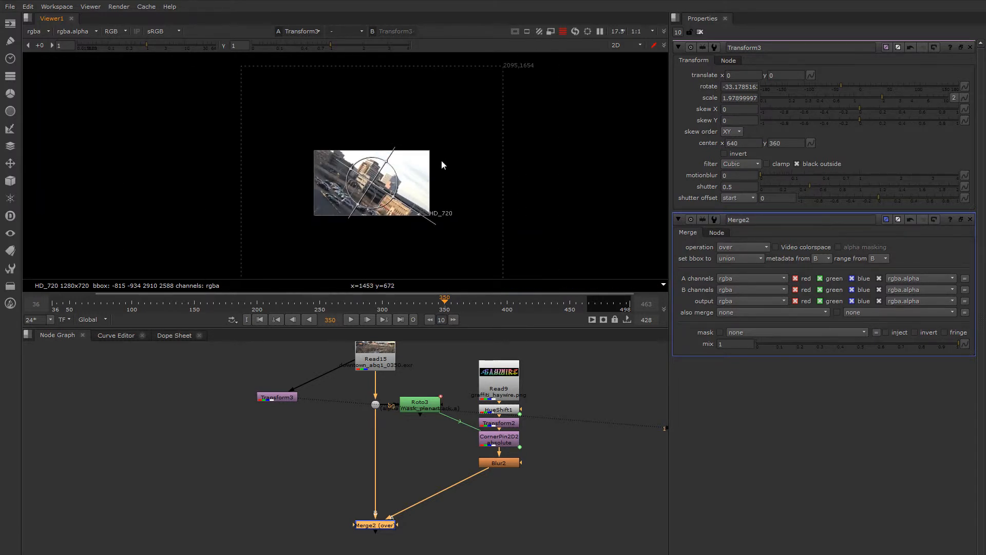
Step: Reposition the image with Transform3 to translate x 12, y 0 and enlarge its scale to about 2.17
left_click_drag(370, 183, 372, 175)
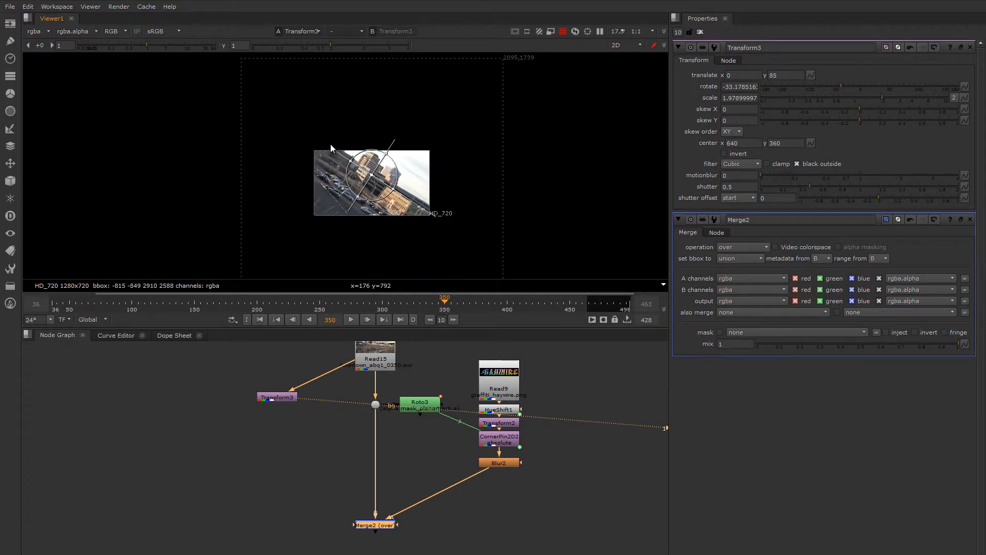
mouse_move(372, 176)
left_mouse_down()
mouse_move(394, 176)
mouse_move(363, 188)
left_mouse_up()
scroll(402, 173, "up", 5)
scroll(353, 121, "down", 4)
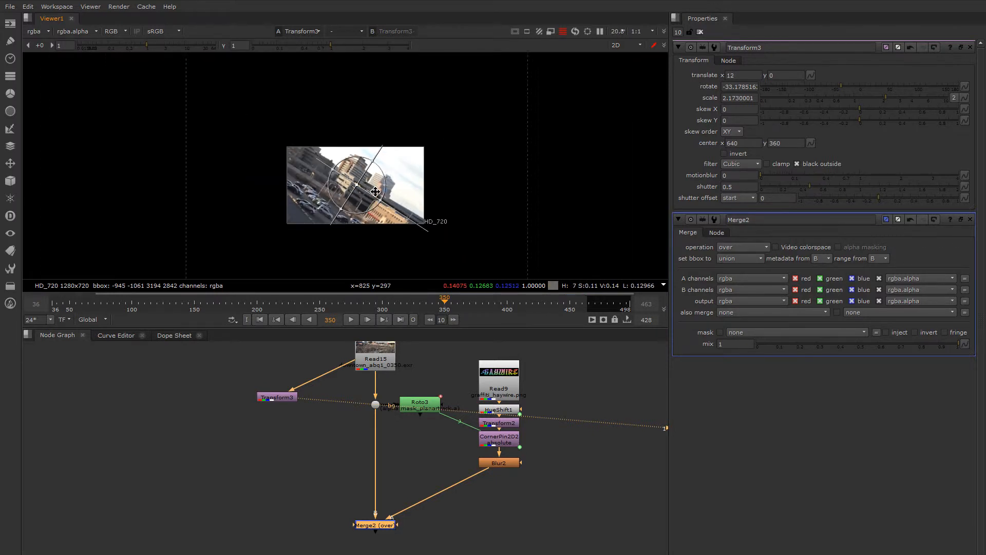
Step: Add a Blur node after Transform3 and close all open node properties
left_click(283, 399)
key("b")
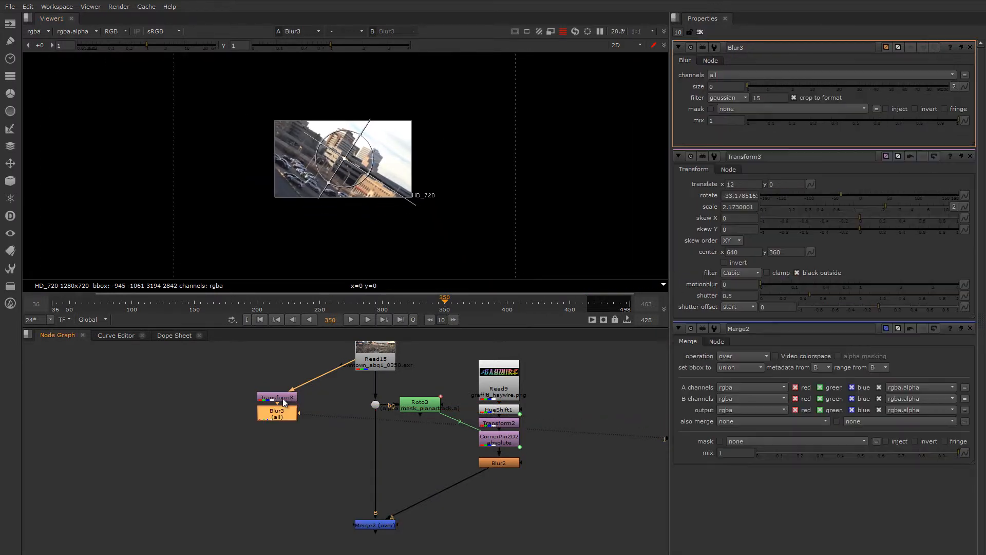
left_click(700, 32)
scroll(308, 128, "up", 4)
middle_click_drag(383, 199, 331, 158)
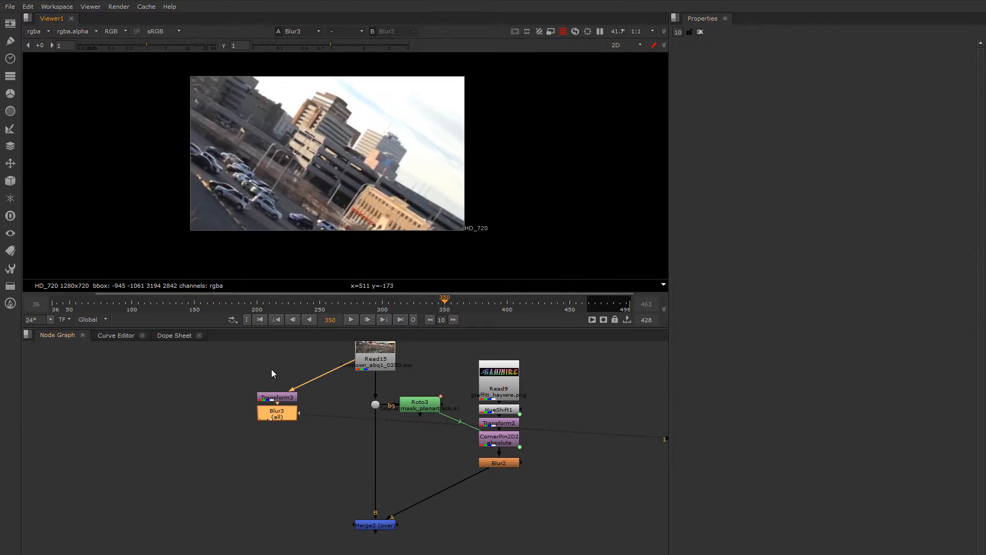
Step: Set Blur3's channels to rgba and its size to about 79.5, inspecting the frame's lower corner
double_click(284, 414)
left_click(729, 74)
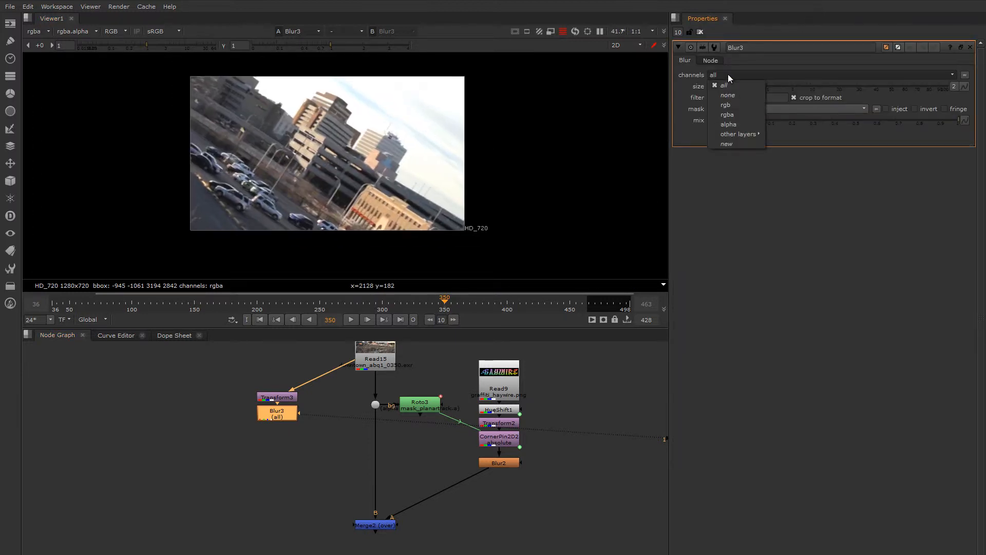
left_click(735, 105)
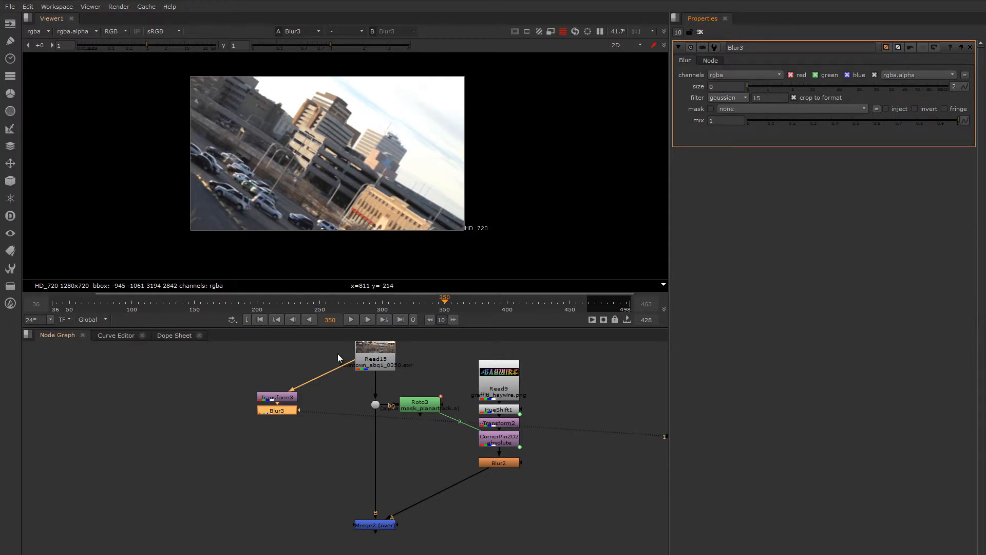
left_click_drag(783, 86, 927, 86)
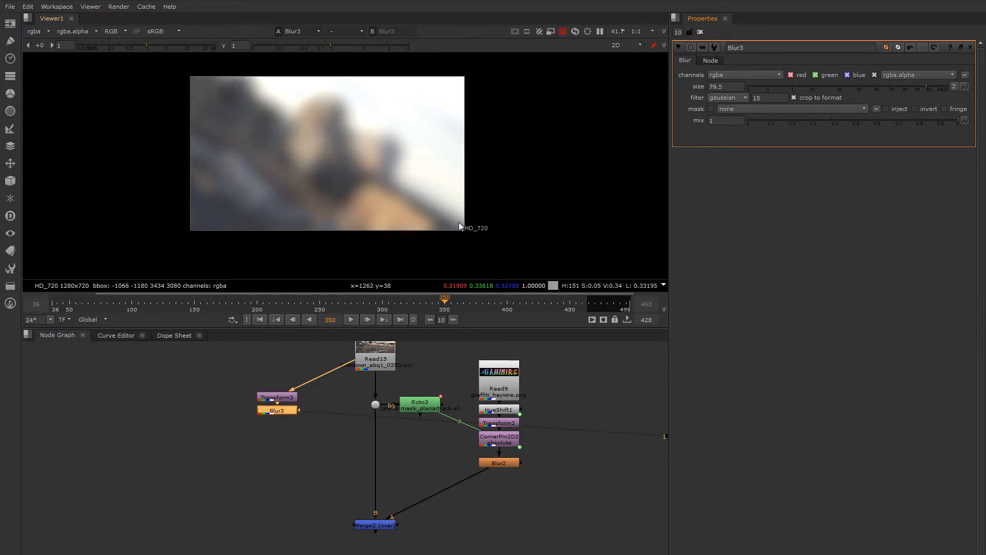
scroll(463, 233, "up", 4)
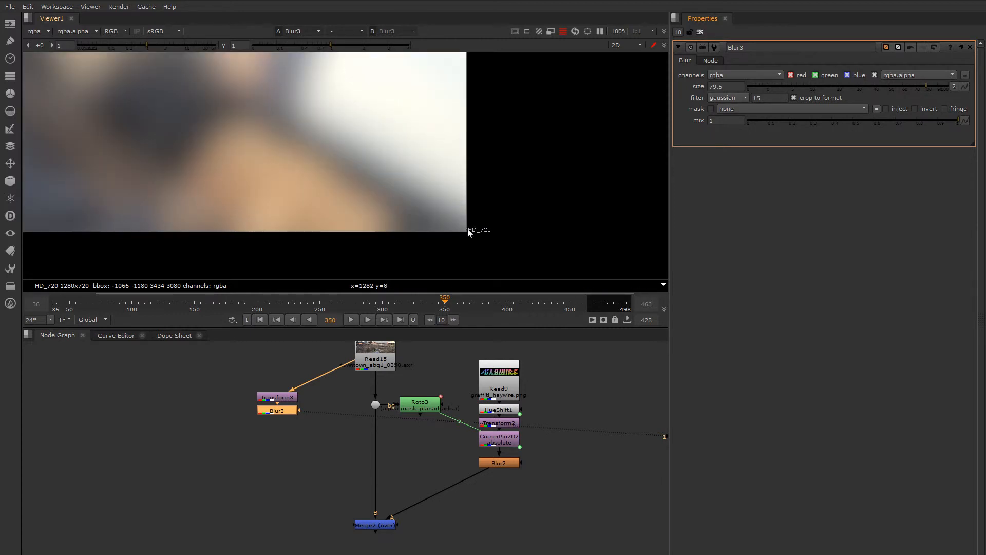
scroll(467, 229, "up", 3)
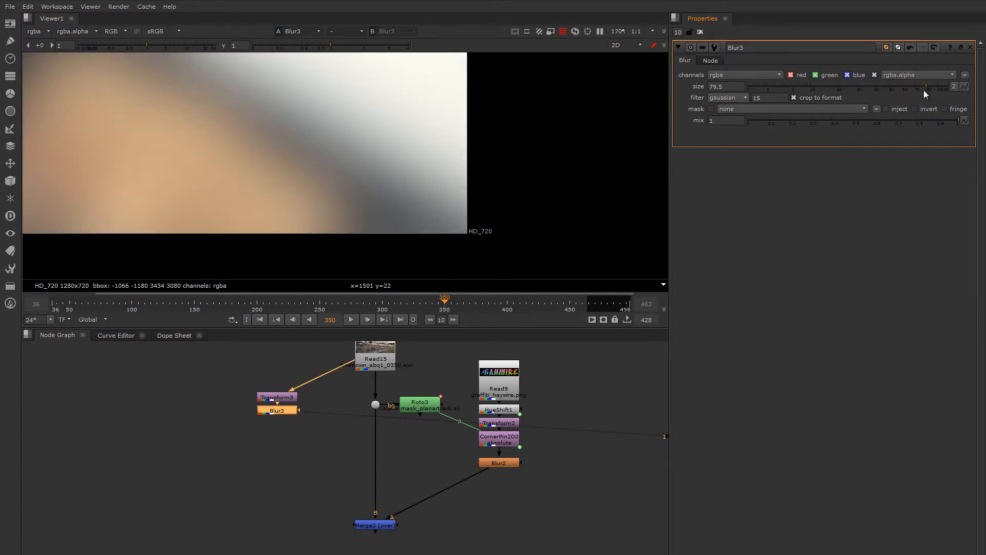
Step: Increase Blur3's size to 100, 200 and finally 300, checking the frame edges and bounding box
left_click_drag(925, 88, 951, 89)
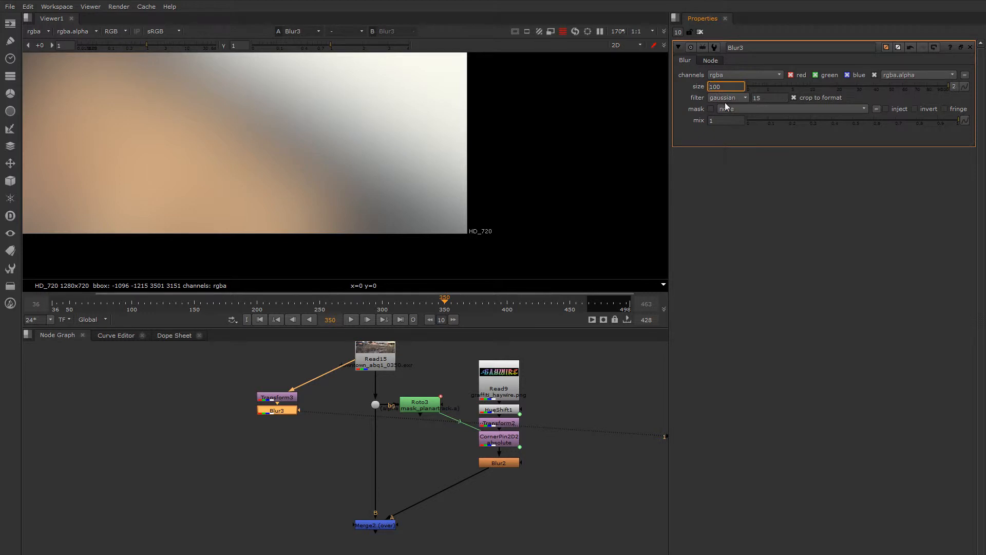
key("Up")
scroll(401, 154, "down", 5)
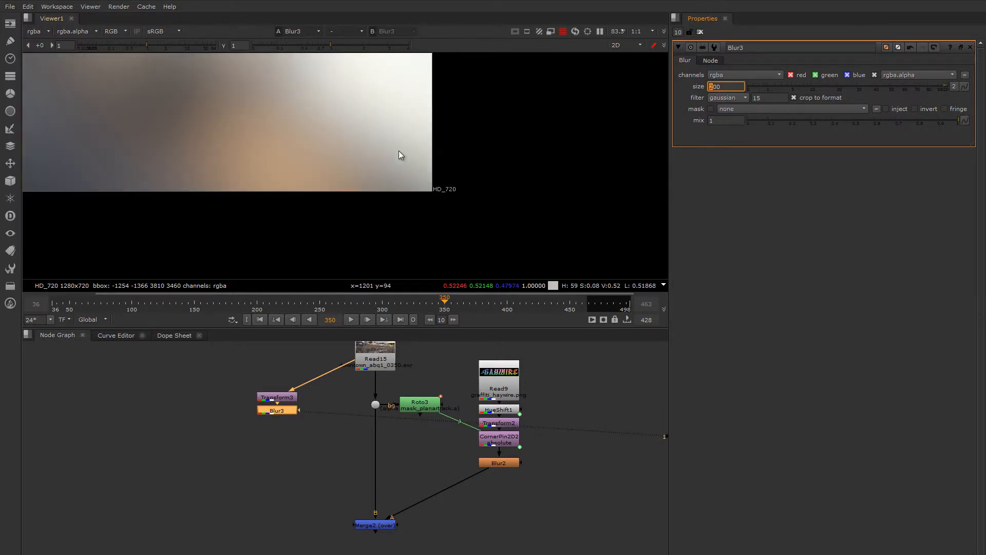
middle_click_drag(451, 194, 465, 215)
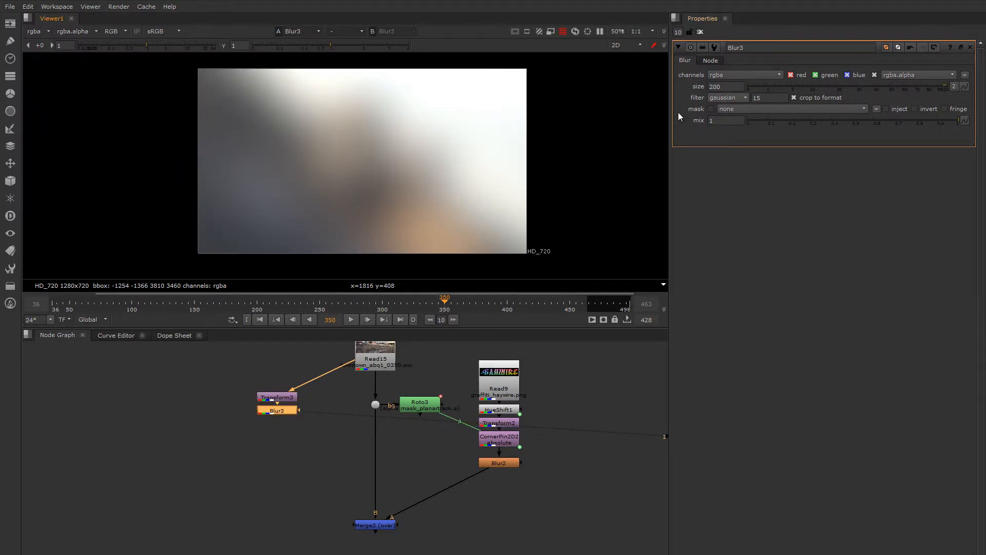
left_click(711, 87)
scroll(538, 143, "down", 6)
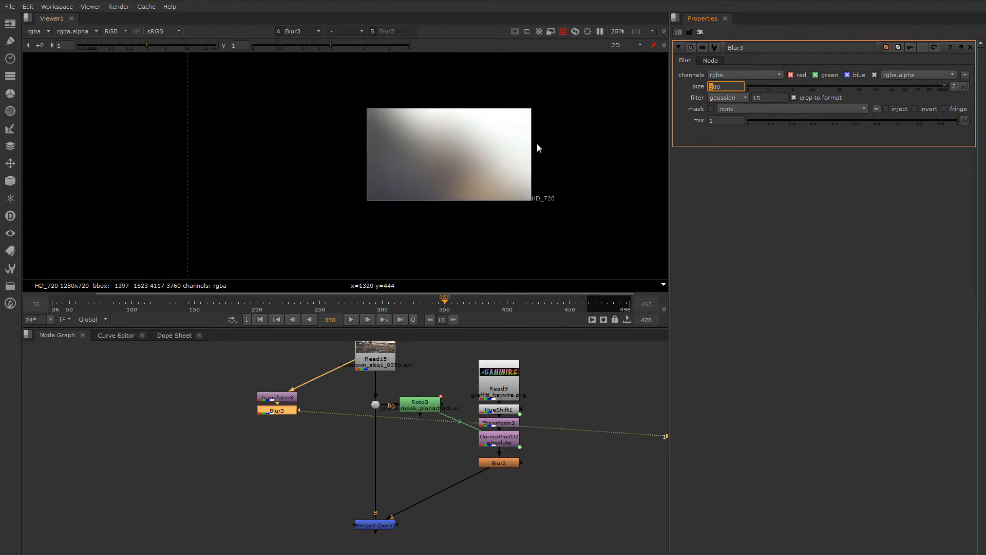
middle_click_drag(547, 140, 450, 160)
scroll(426, 162, "up", 3)
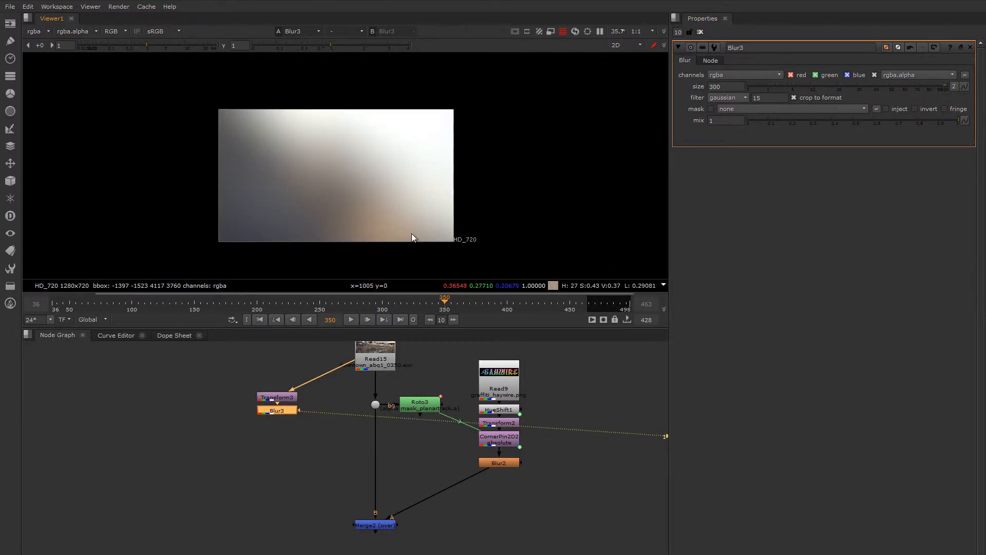
Step: Move Blur3 down and insert a Crop node between Transform3 and Blur3
left_click_drag(276, 411, 283, 438)
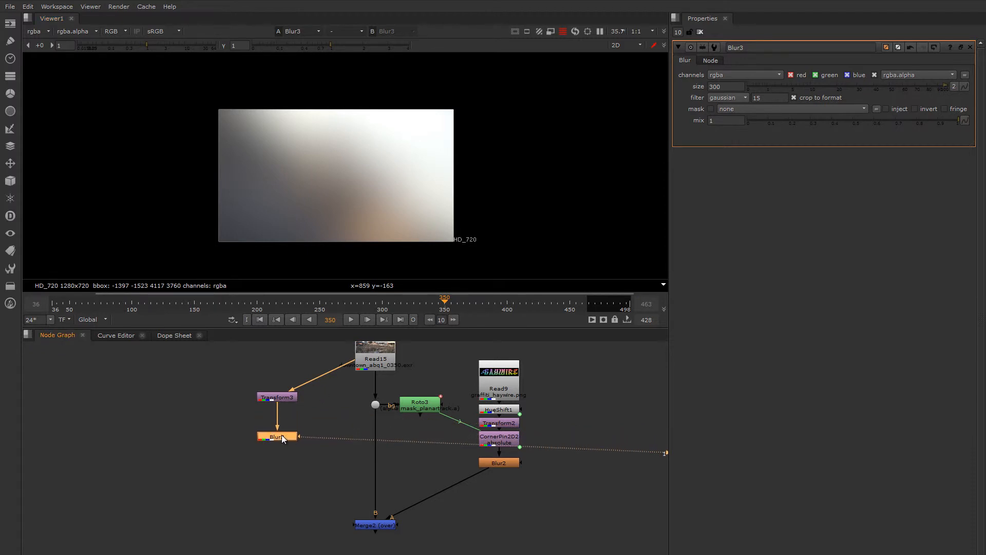
left_click(286, 399)
key("Tab")
type("cro")
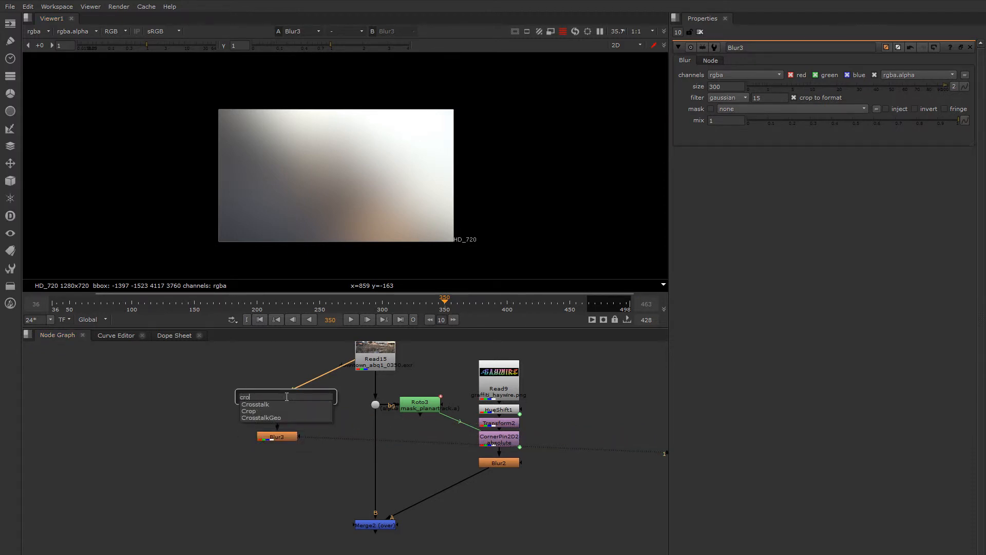
type("p")
key("Return")
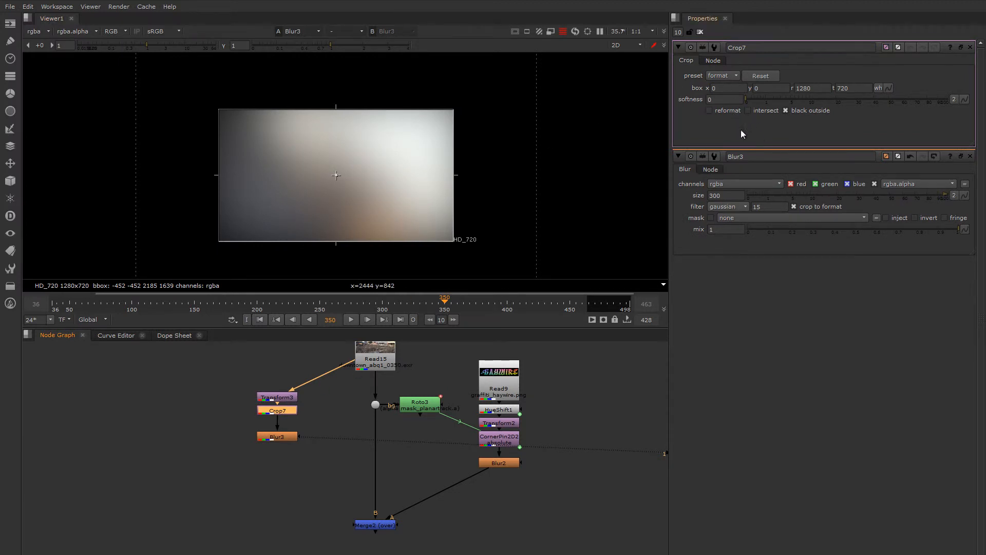
Step: Enable reformat on Crop7 and compare the blurred frame edges with black outside off and on
left_click(709, 109)
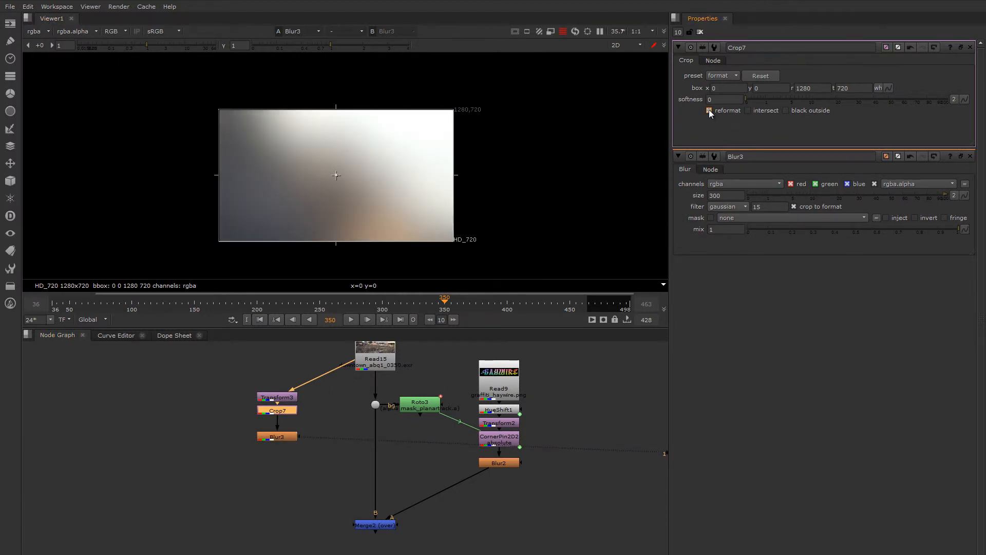
left_click(788, 110)
scroll(223, 122, "up", 2)
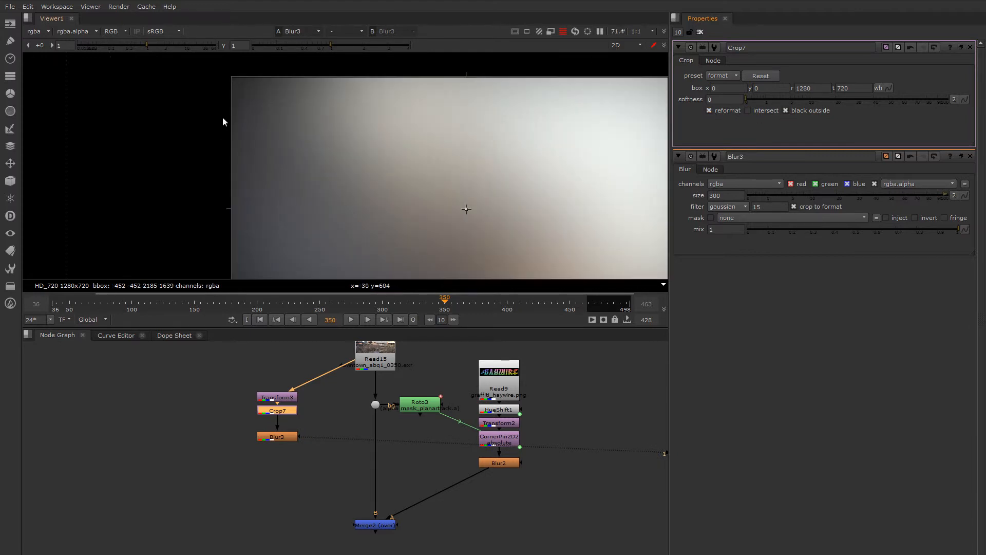
Step: Toggle Crop7's black outside off and back on while examining the blurred frame's upper corner and surrounding bounding box
scroll(234, 84, "up", 3)
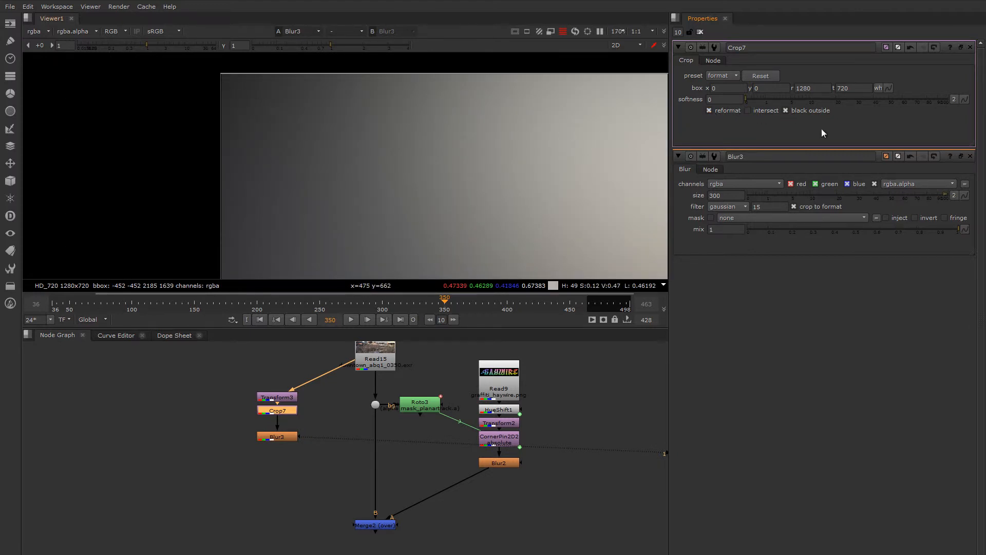
left_click(788, 110)
left_click(787, 110)
scroll(385, 116, "down", 4)
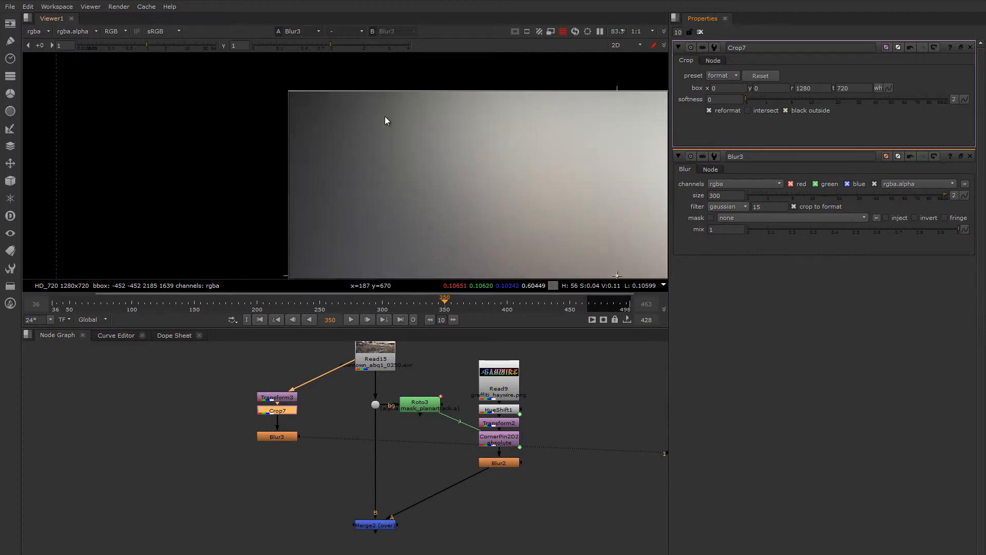
scroll(498, 131, "down", 4)
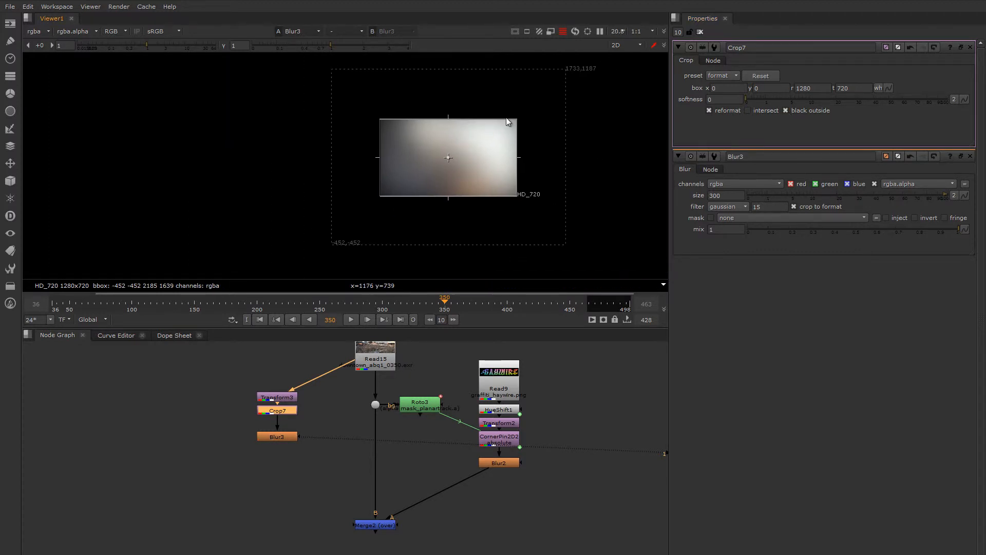
scroll(517, 123, "up", 3)
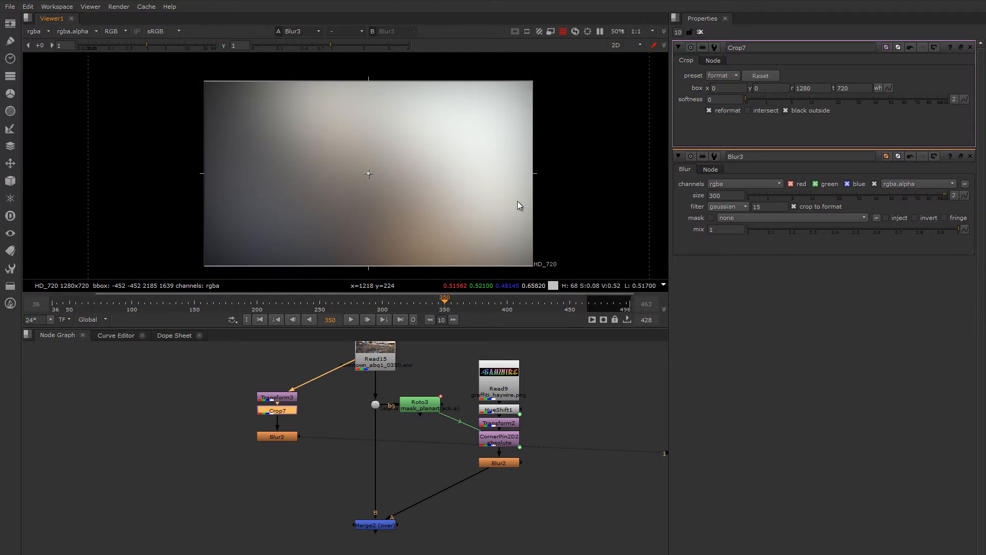
Step: Clear the open node properties, view Crop7 with its settings reopened, and examine the bounding box at the frame's upper-right corner
left_click(701, 31)
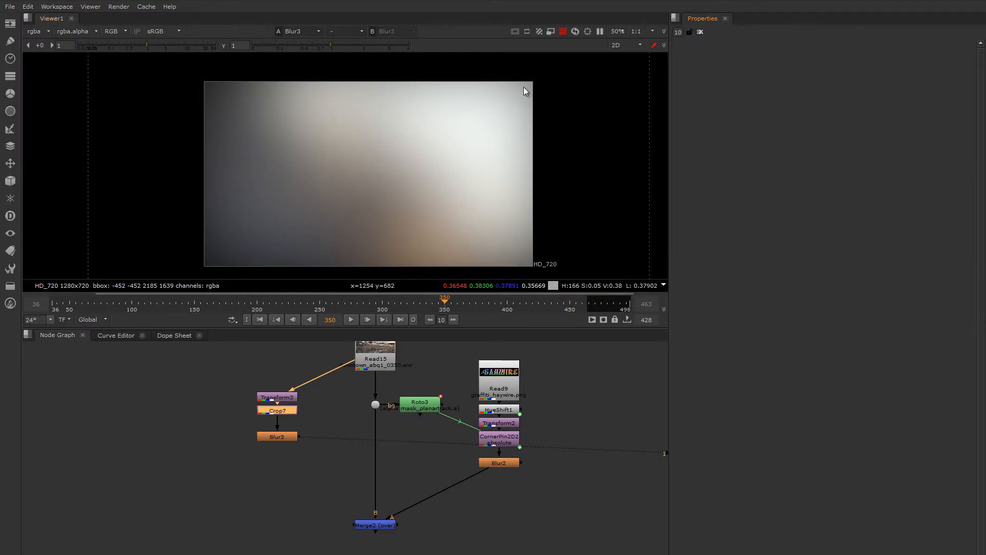
scroll(540, 175, "down", 2)
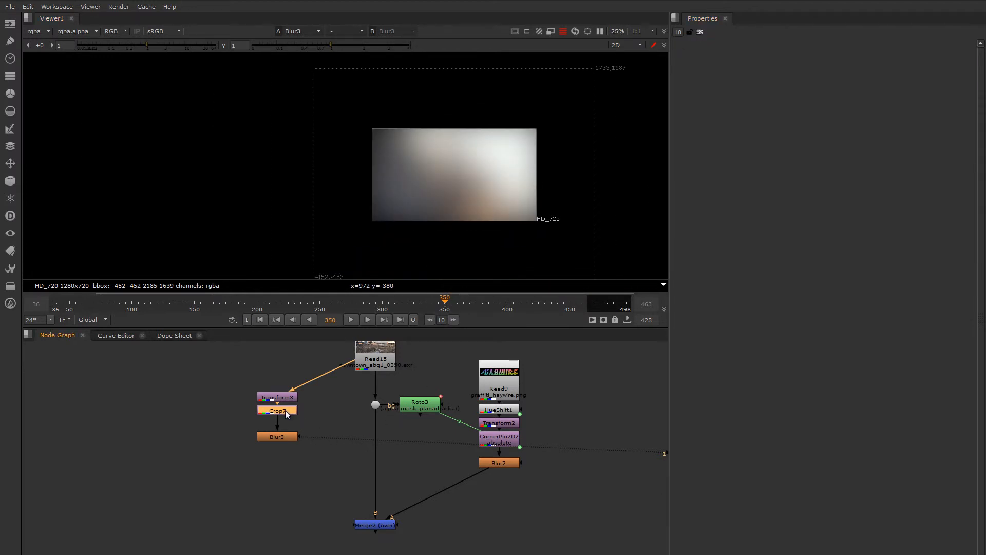
key("1")
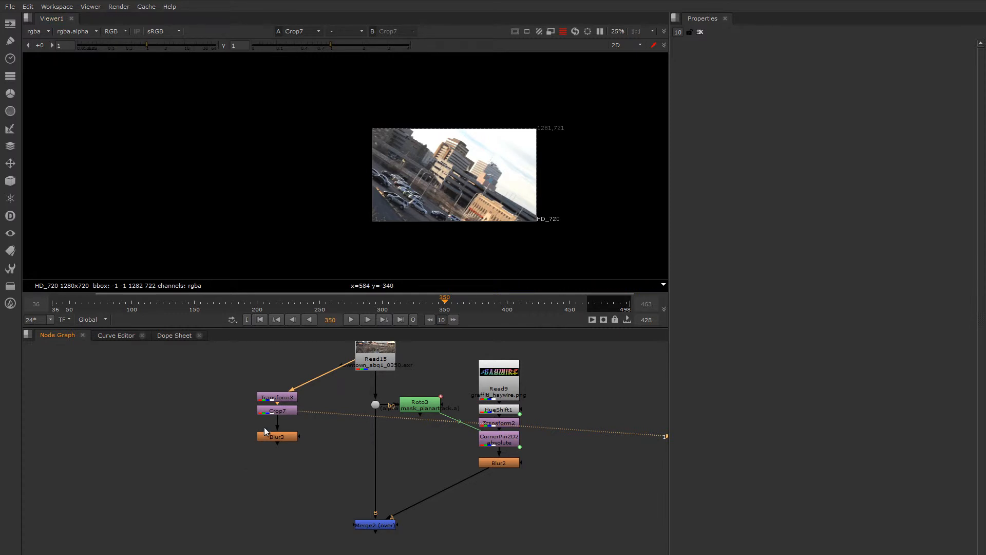
double_click(276, 410)
scroll(481, 191, "up", 2)
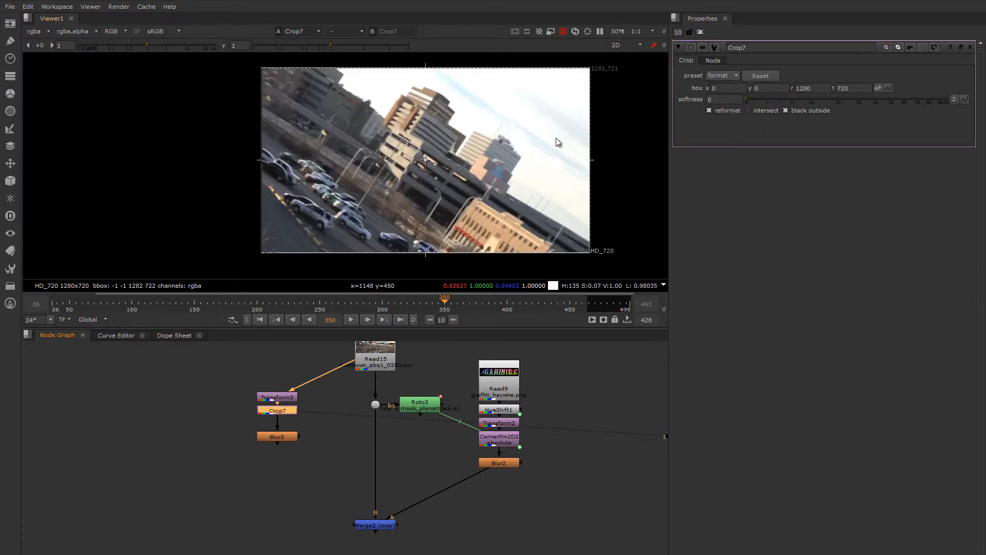
scroll(523, 117, "up", 6)
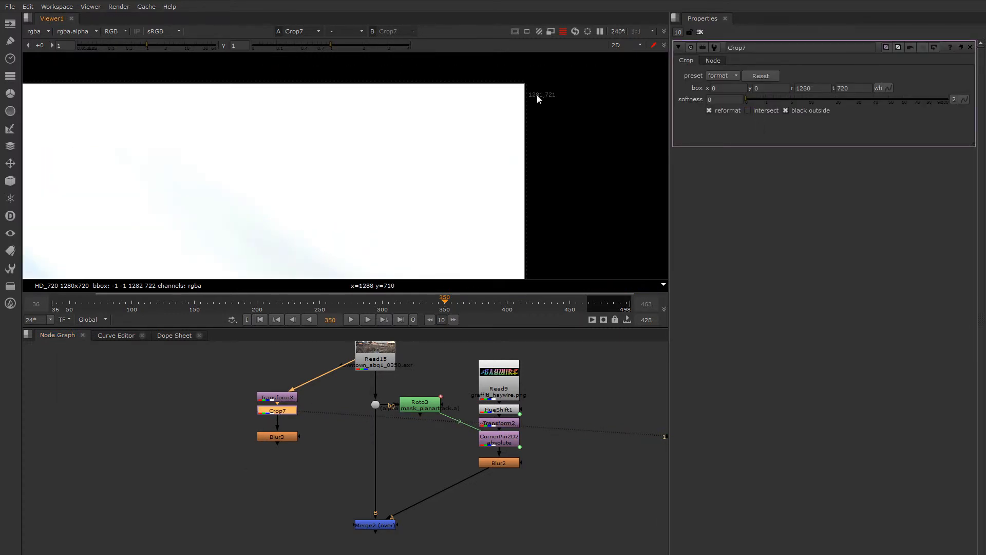
scroll(525, 100, "down", 2)
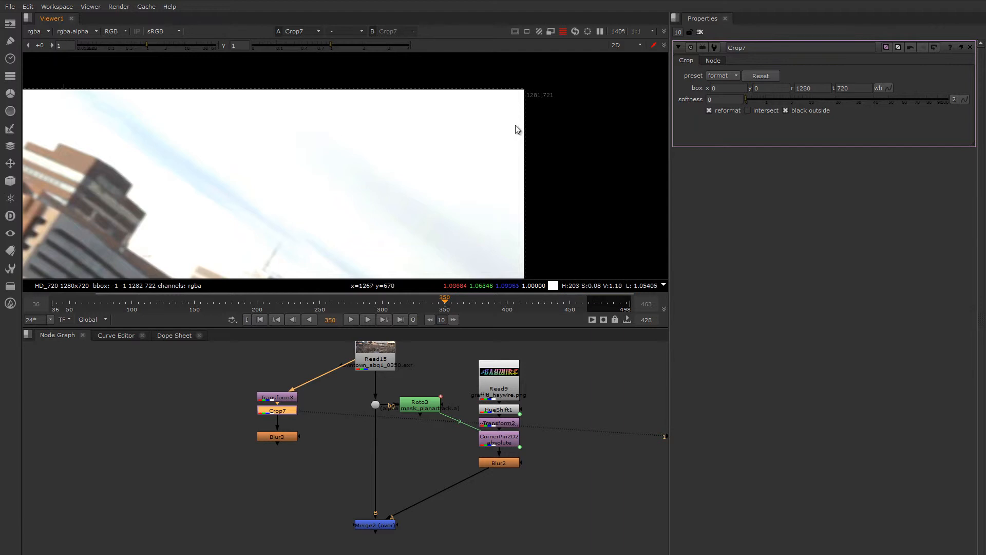
Step: Turn off black outside on Crop7 and check the cropped image's edges against the HD_720 frame
left_click(785, 110)
scroll(511, 108, "down", 3)
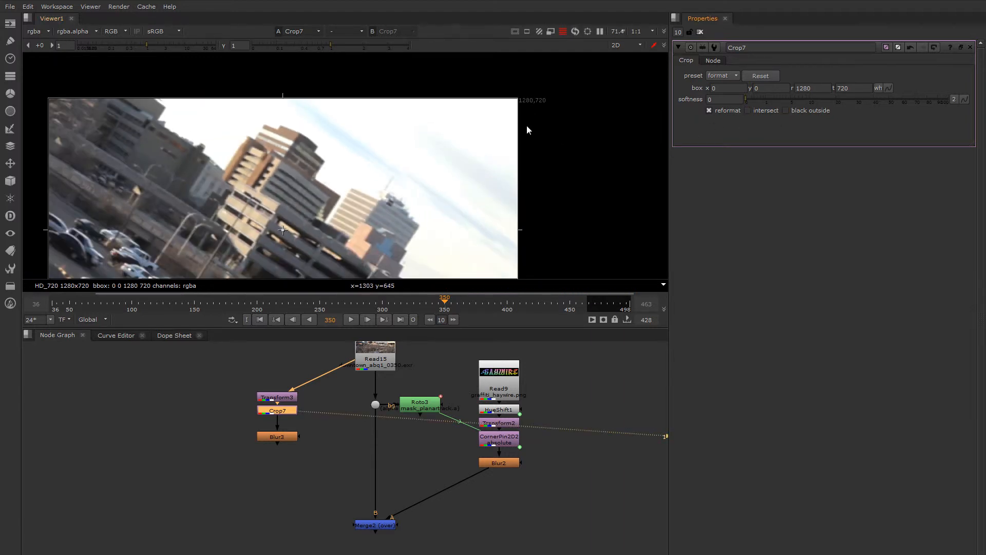
middle_click_drag(509, 171, 527, 112)
scroll(526, 113, "down", 2)
scroll(532, 97, "up", 1)
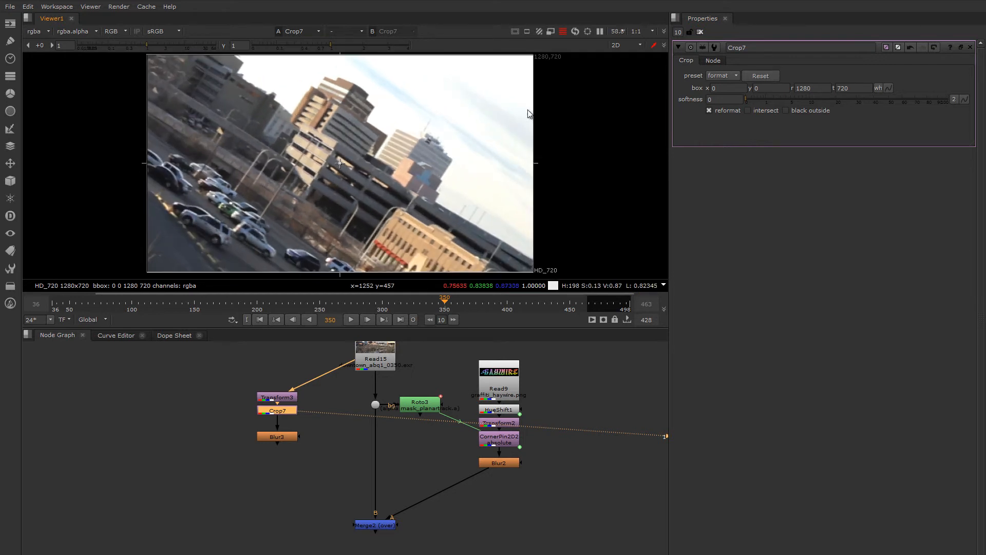
Step: View Blur3 and compare its frame edges and bounding box with Crop7's black outside on and off
left_click(278, 436)
key("1")
scroll(474, 118, "down", 3)
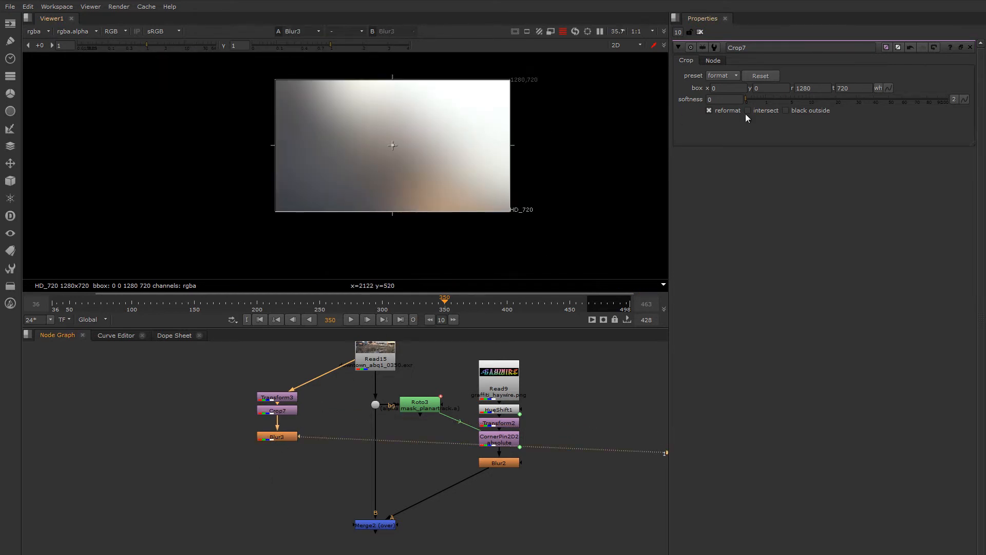
left_click(785, 111)
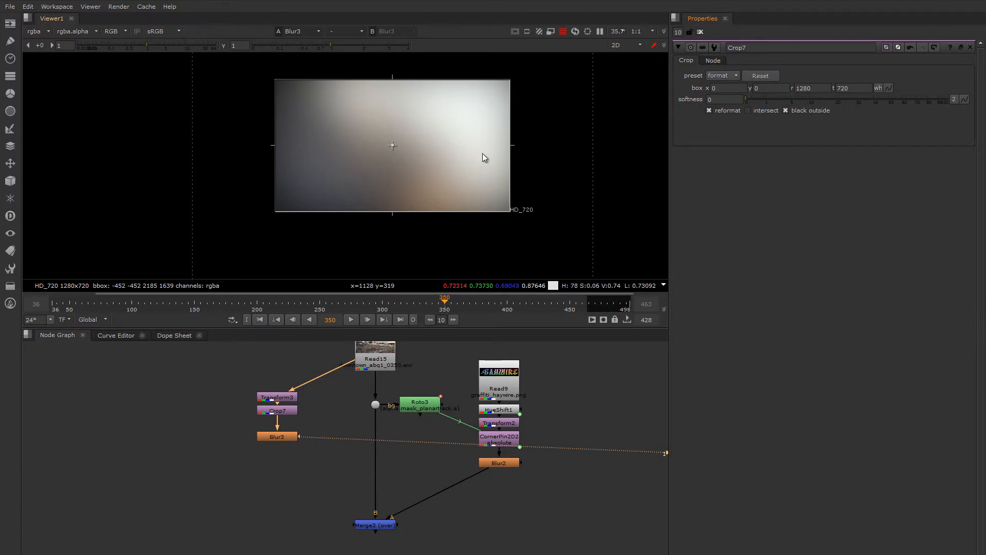
left_click(785, 110)
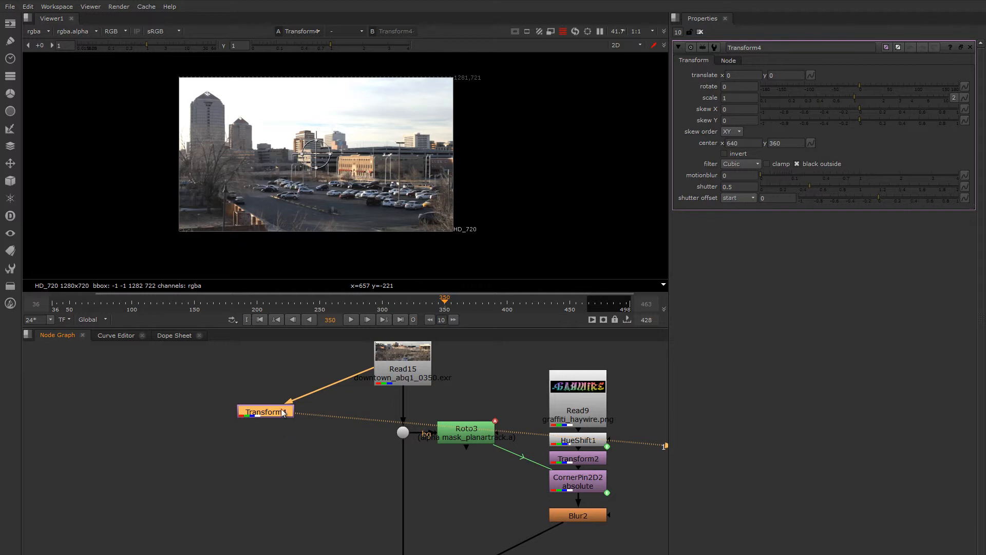
Step: Add a Crop node after Transform4
middle_click_drag(301, 256, 324, 273)
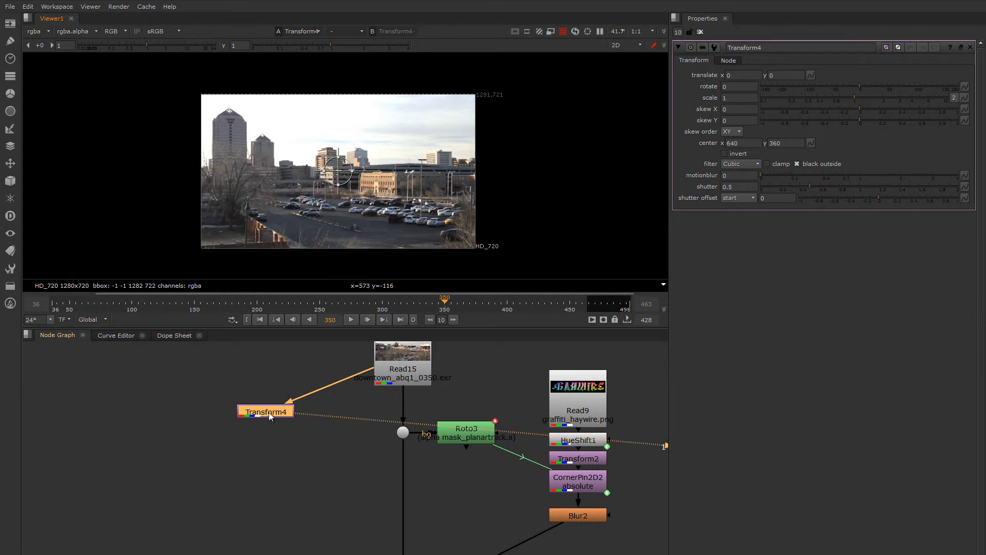
key("Tab")
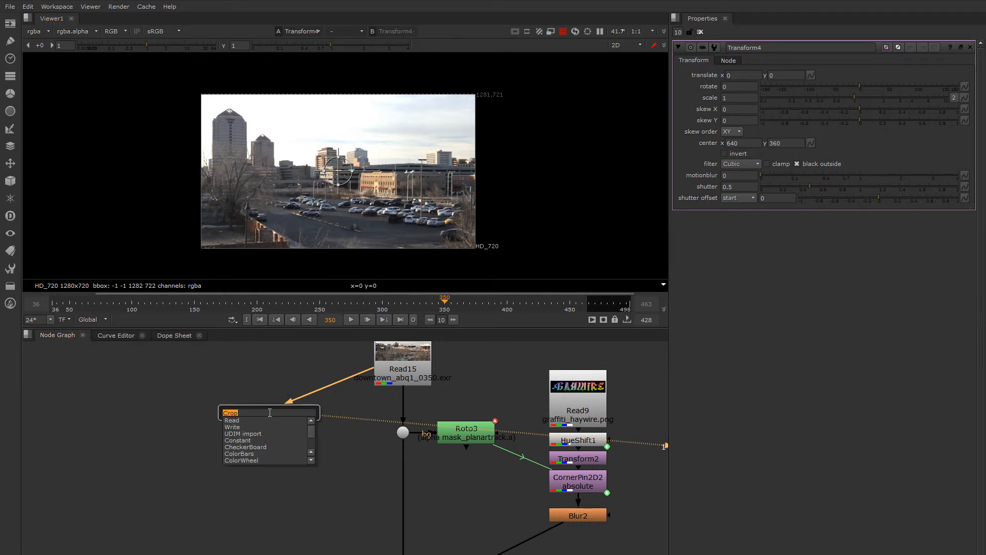
type("crop")
key("Return")
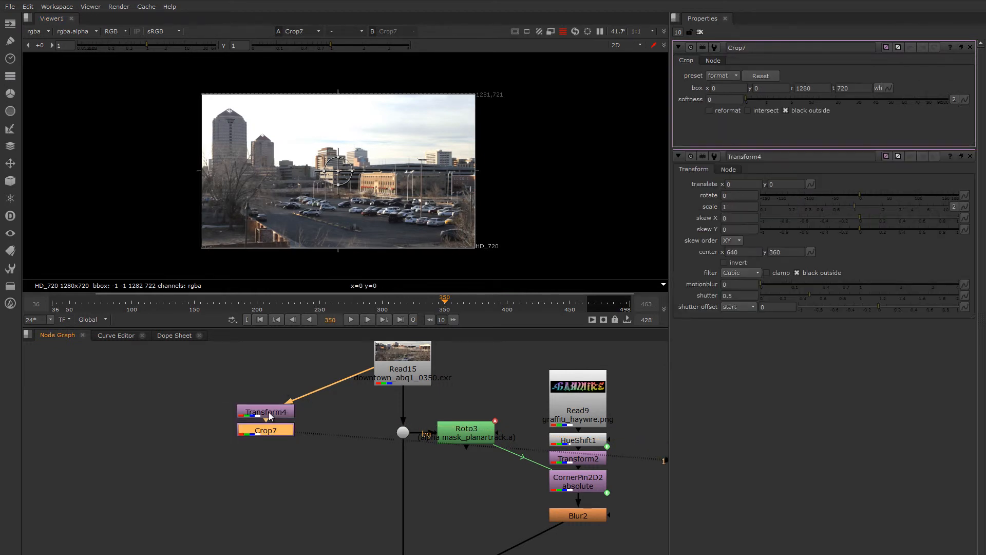
Step: Shrink Crop7's box on all four sides to x 240, y 170, r 1008 and t 602
left_click_drag(201, 170, 253, 171)
left_click_drag(475, 173, 417, 174)
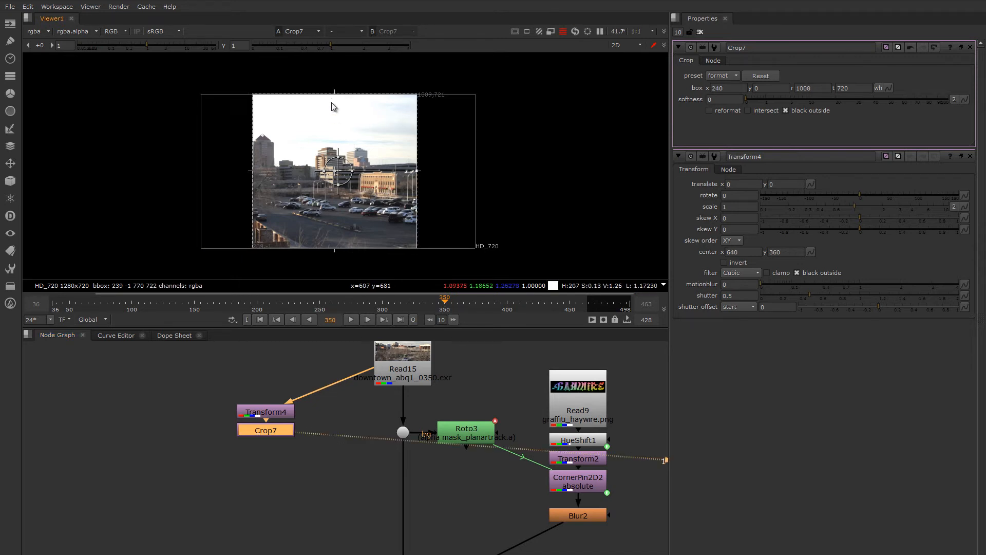
left_click_drag(335, 95, 342, 125)
left_click_drag(333, 250, 339, 211)
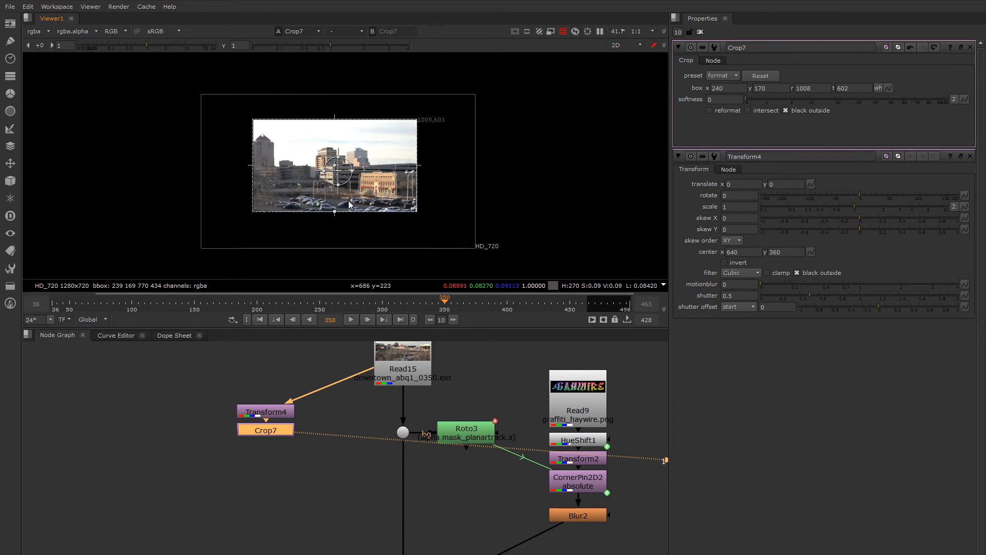
Step: Turn off Crop7's black outside and pull the crop box's right edge in to about 996
left_click(786, 110)
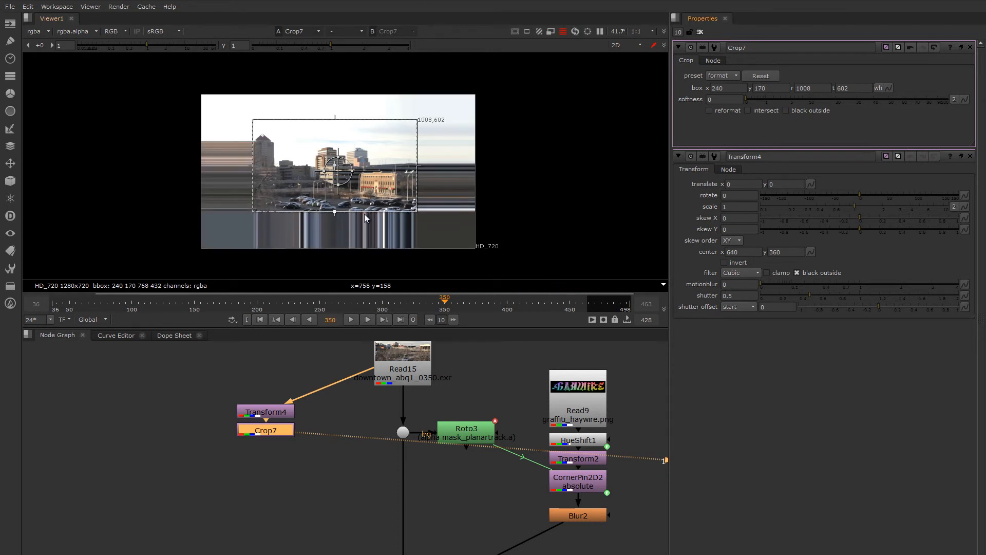
scroll(365, 214, "up", 2)
scroll(436, 214, "up", 8)
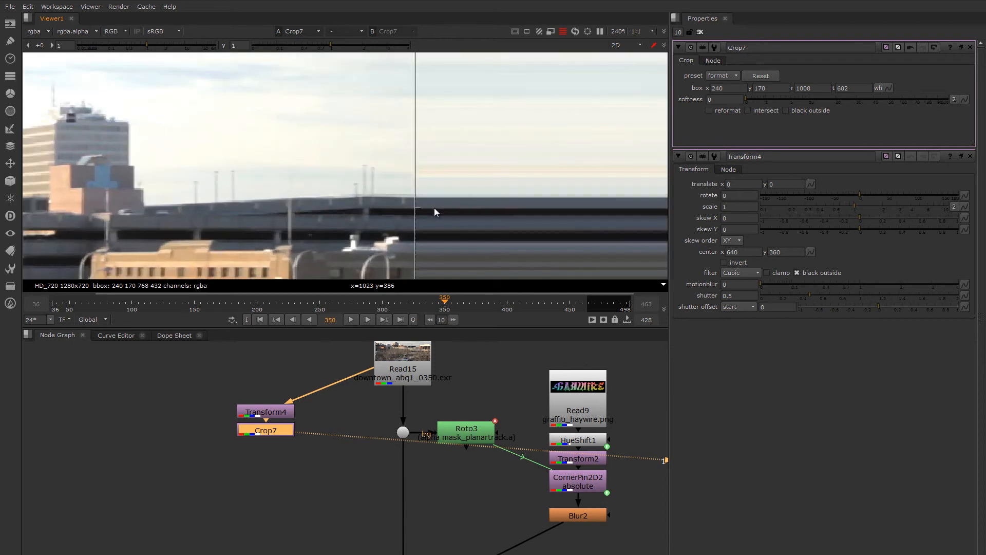
left_click_drag(416, 205, 401, 210)
scroll(493, 193, "down", 7)
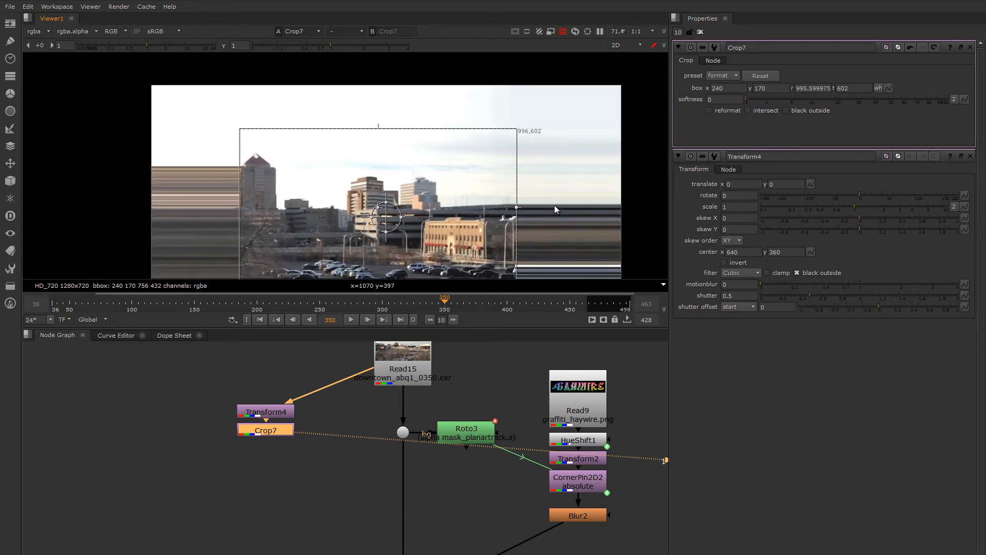
Step: Lower the crop box's top edge to 570 and tighten its lower-right corner to about r 985, y 190
left_click_drag(386, 128, 386, 141)
middle_click_drag(371, 162, 433, 84)
left_click_drag(411, 196, 411, 190)
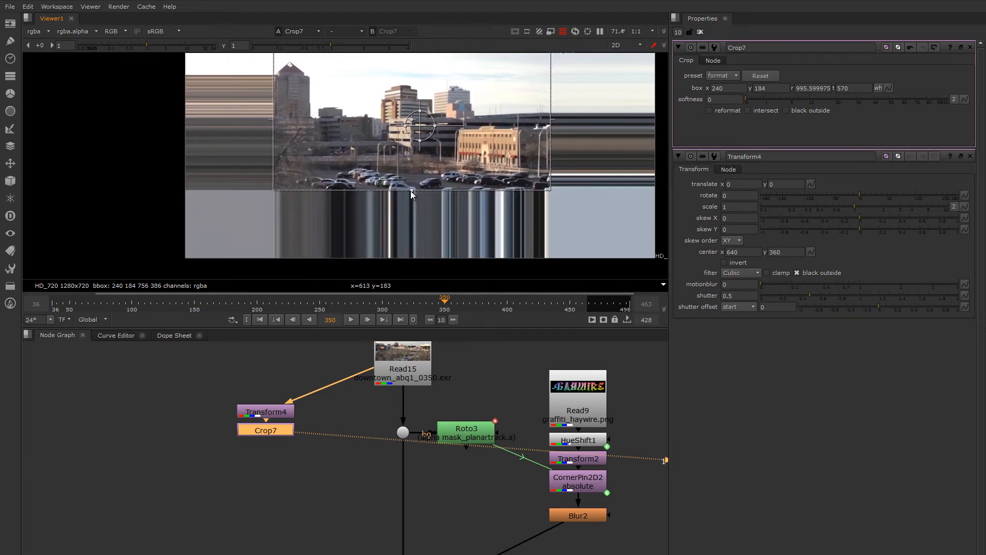
scroll(495, 211, "up", 7)
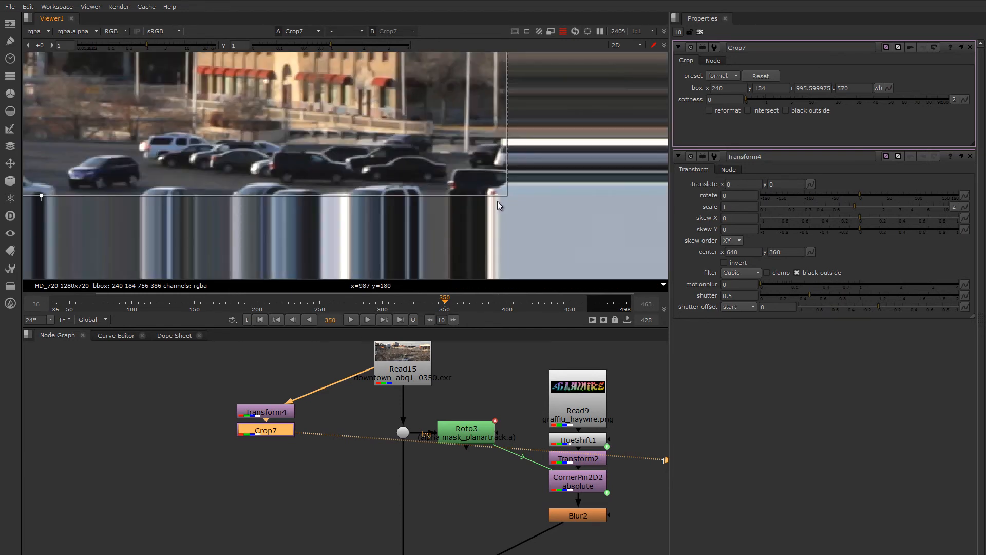
left_click_drag(500, 195, 494, 187)
scroll(520, 205, "down", 2)
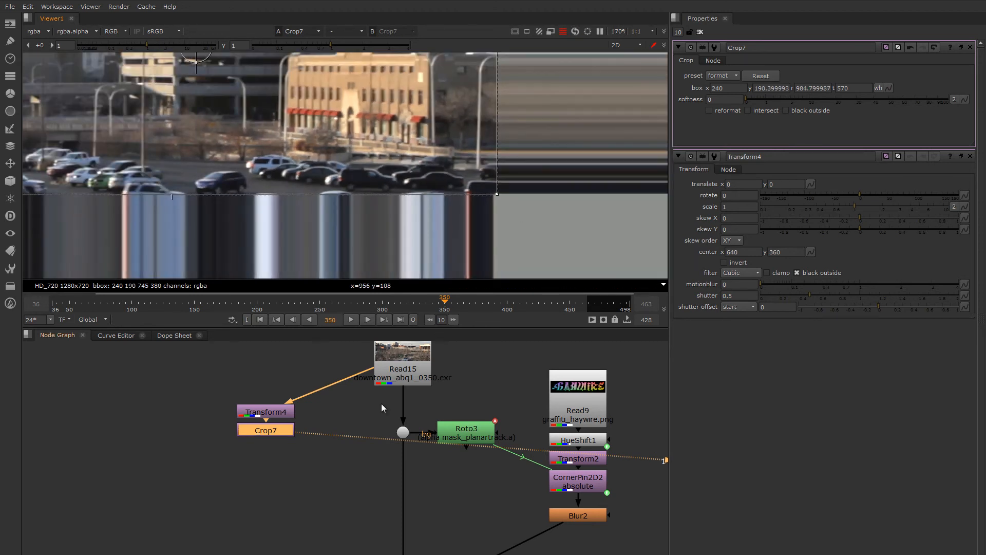
Step: Add a Blur node after Crop7 with rgba channels and a size of 67
key("b")
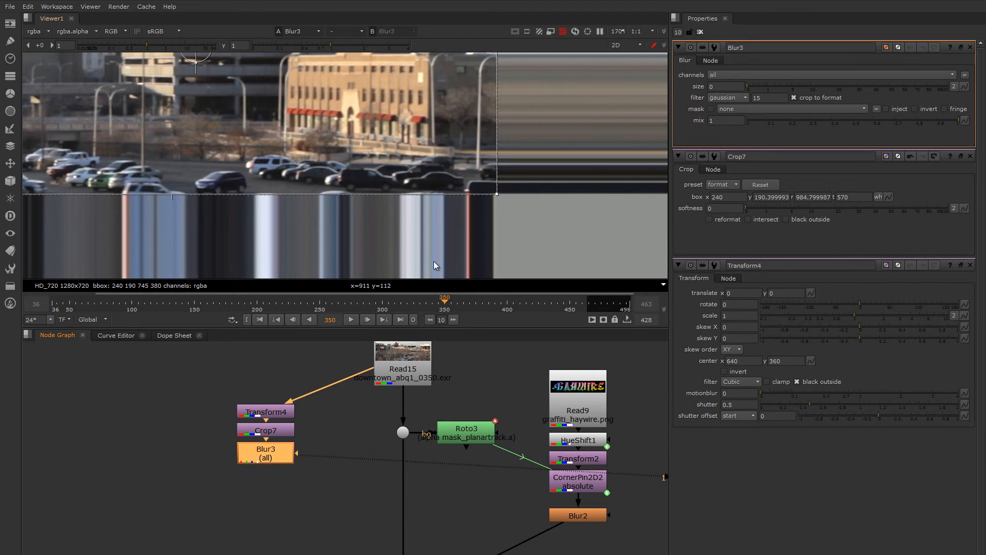
left_click(764, 74)
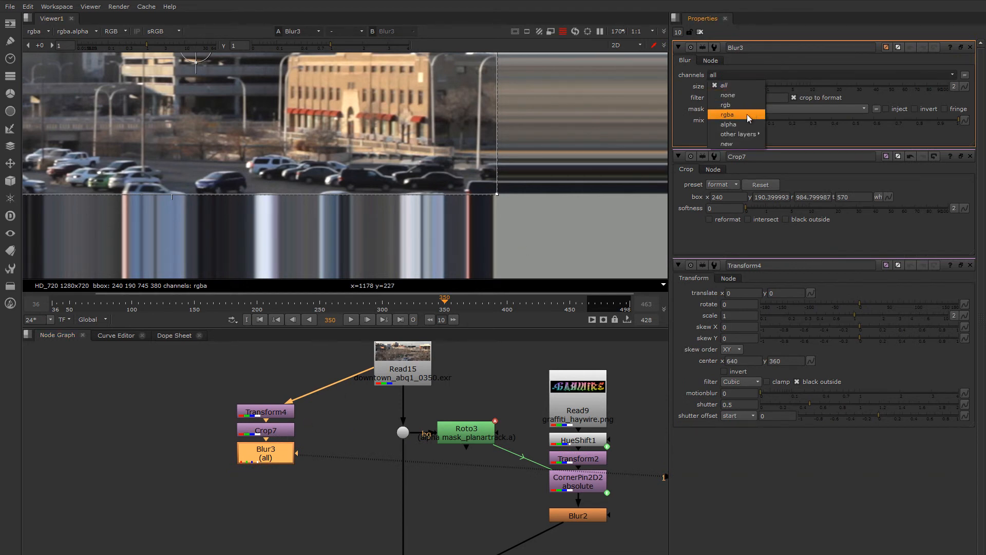
left_click(747, 114)
left_click_drag(748, 86, 911, 75)
scroll(366, 181, "down", 4)
middle_click_drag(366, 181, 418, 195)
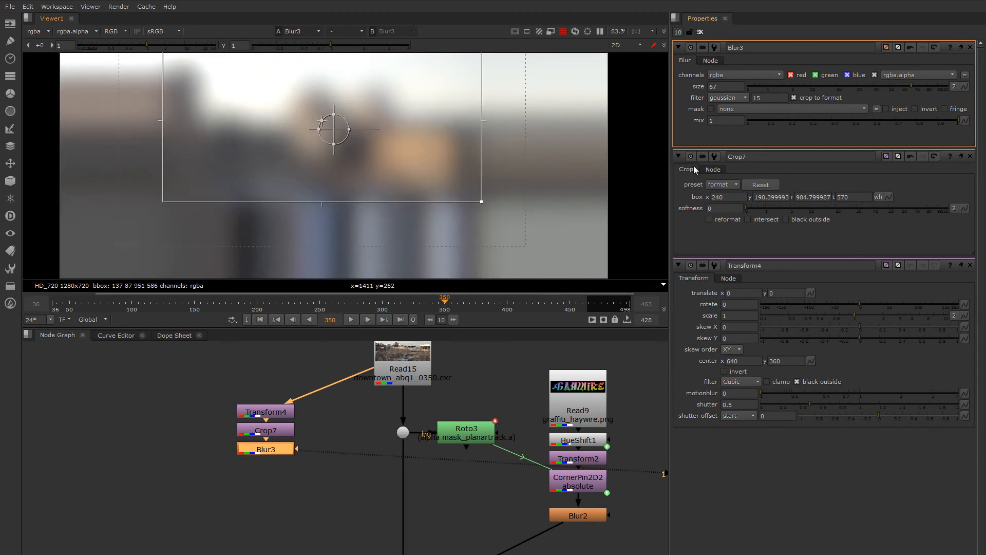
Step: Compare the blurred crop edges with Crop7's black outside on and off, leaving the option off
left_click(796, 221)
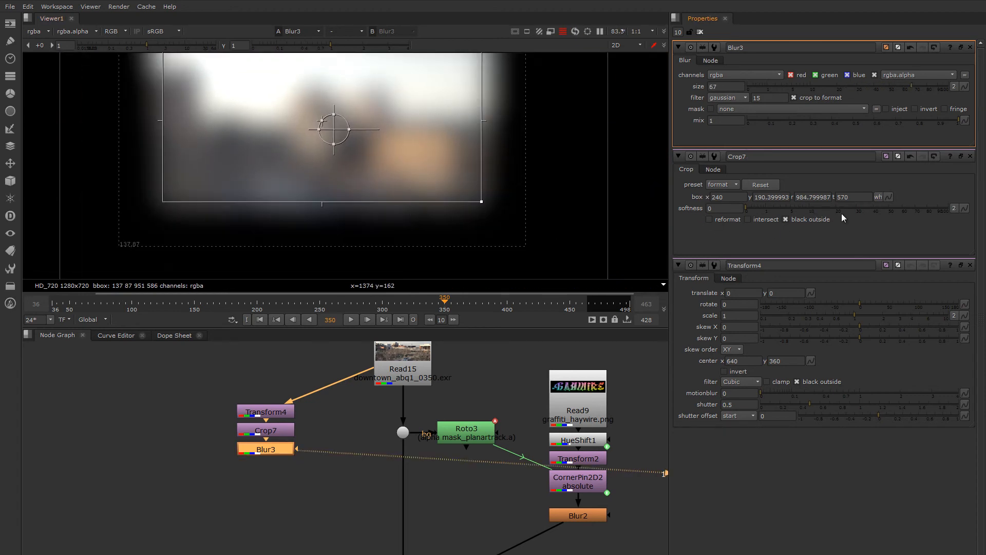
middle_click_drag(478, 187, 501, 217)
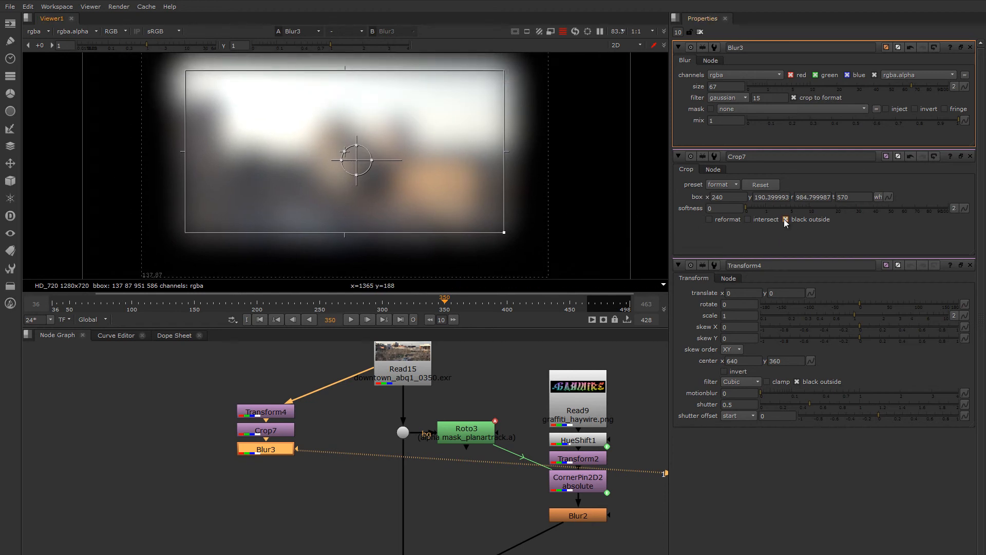
left_click(784, 219)
left_click(784, 219)
middle_click_drag(404, 168, 415, 181)
left_click(786, 219)
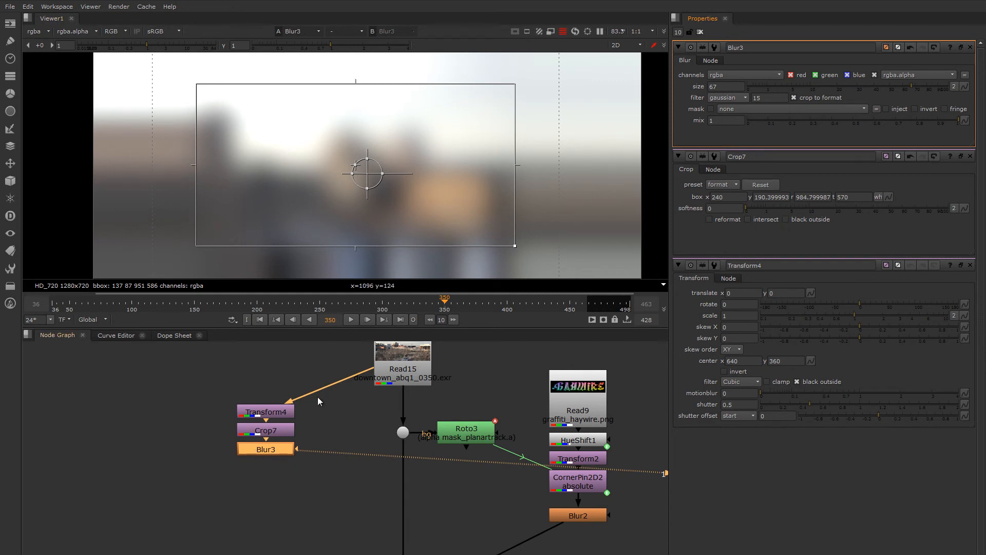
Step: View Crop7 and set Transform4 to translate -20, -2, rotate about -29 and scale about 1.39
key("1")
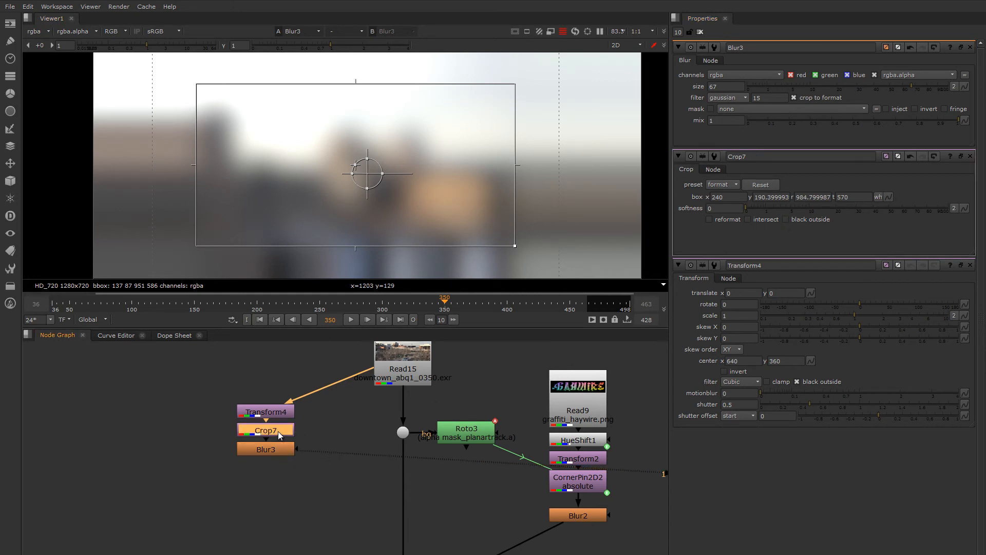
key("minus")
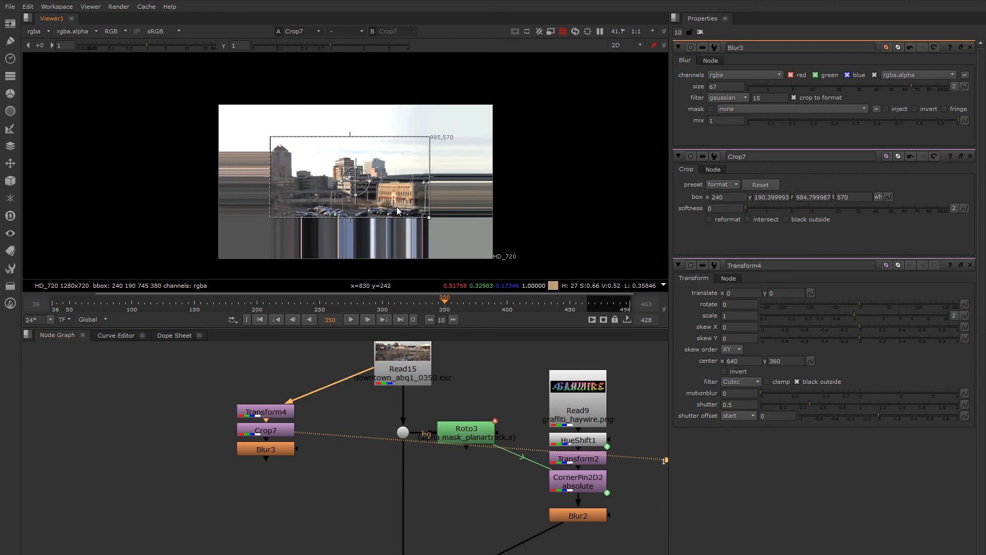
mouse_move(387, 181)
left_mouse_down()
mouse_move(383, 196)
mouse_move(366, 180)
mouse_move(373, 176)
left_mouse_up()
key("plus")
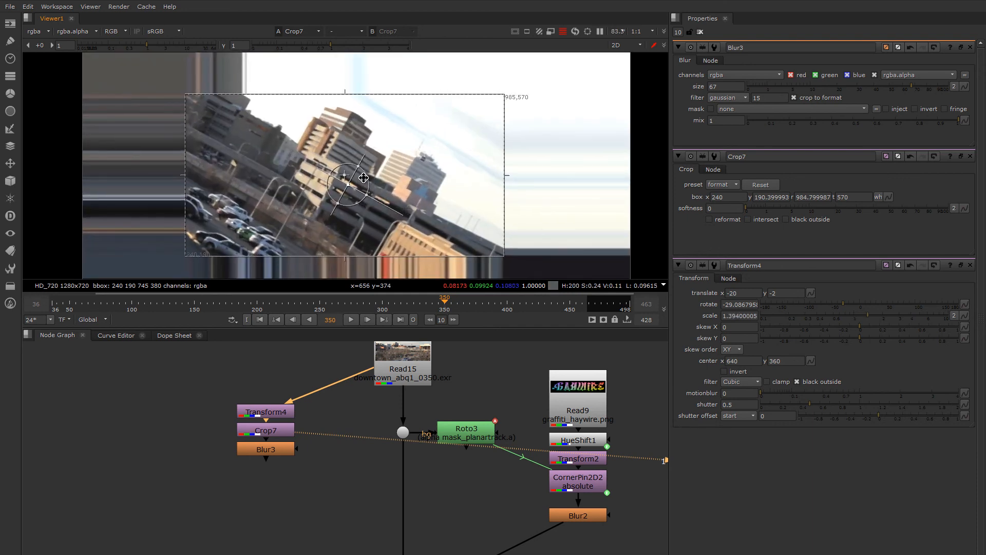
Step: Shift the image inside the crop box to a Transform4 translate of -17, -3, and enable black outside on Crop7
middle_click_drag(414, 260, 429, 221)
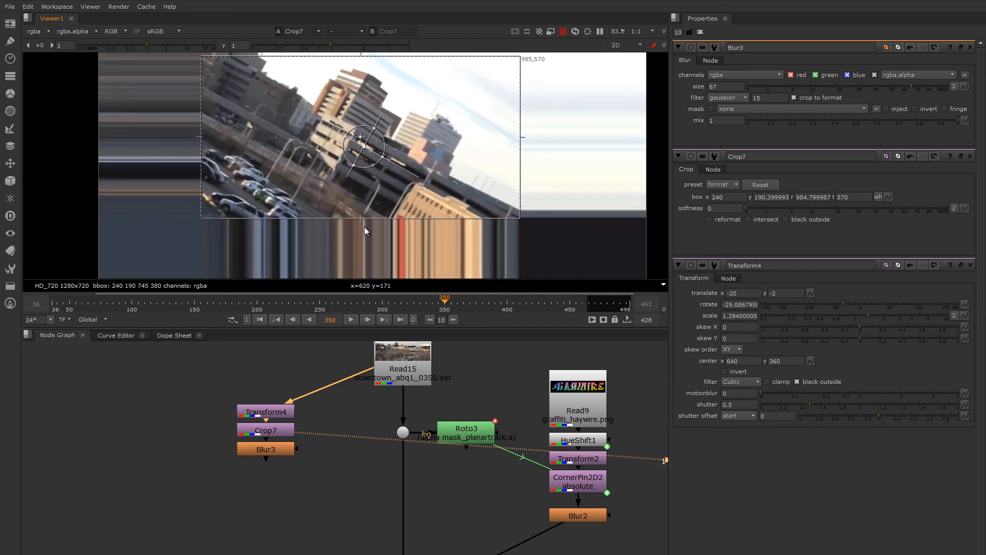
middle_click_drag(365, 226, 366, 213)
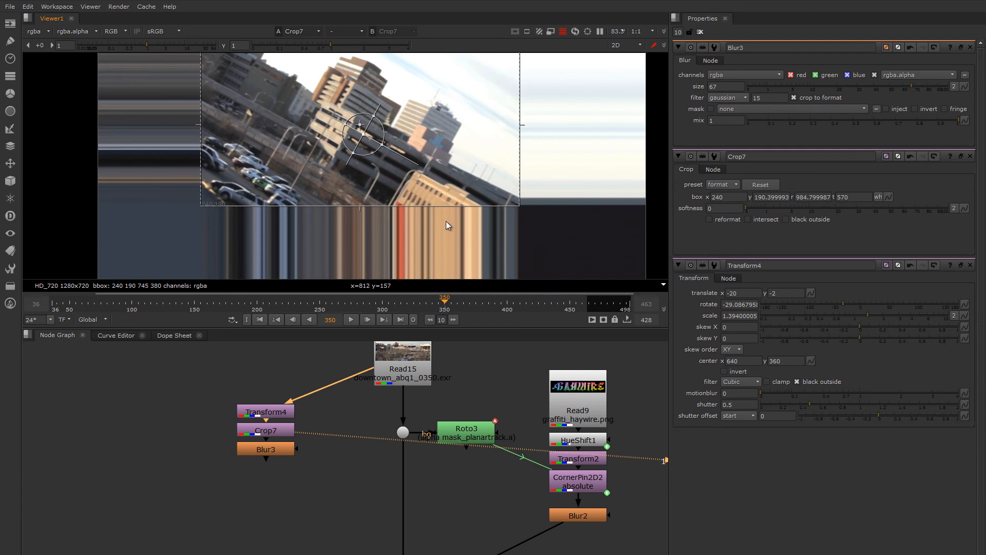
scroll(444, 220, "down", 2)
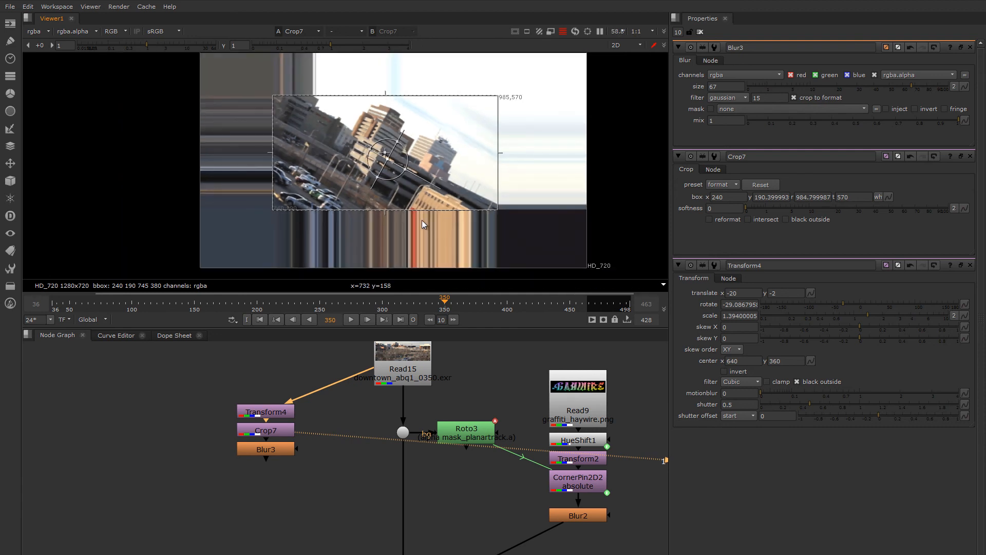
middle_click_drag(421, 220, 460, 235)
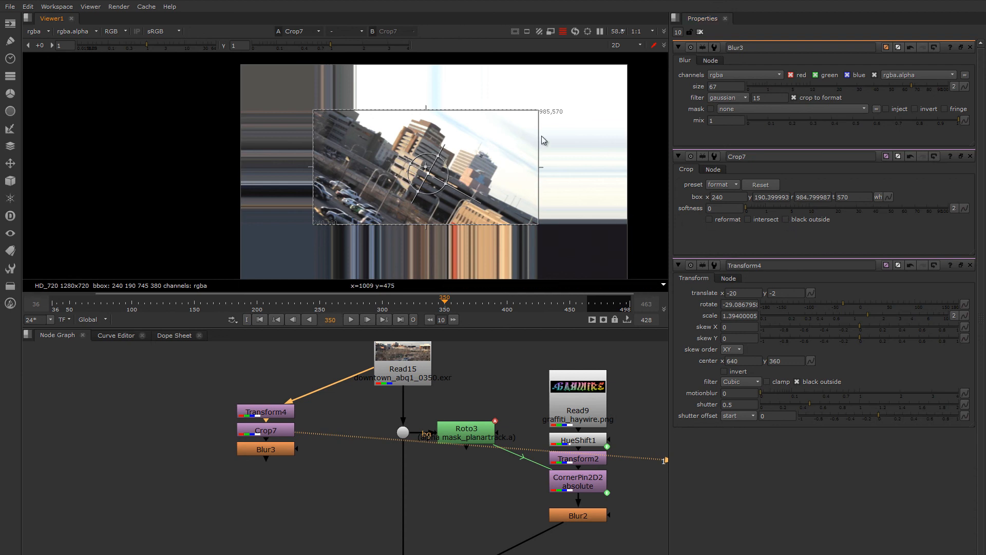
mouse_move(417, 177)
left_mouse_down()
mouse_move(394, 171)
mouse_move(408, 176)
left_mouse_up()
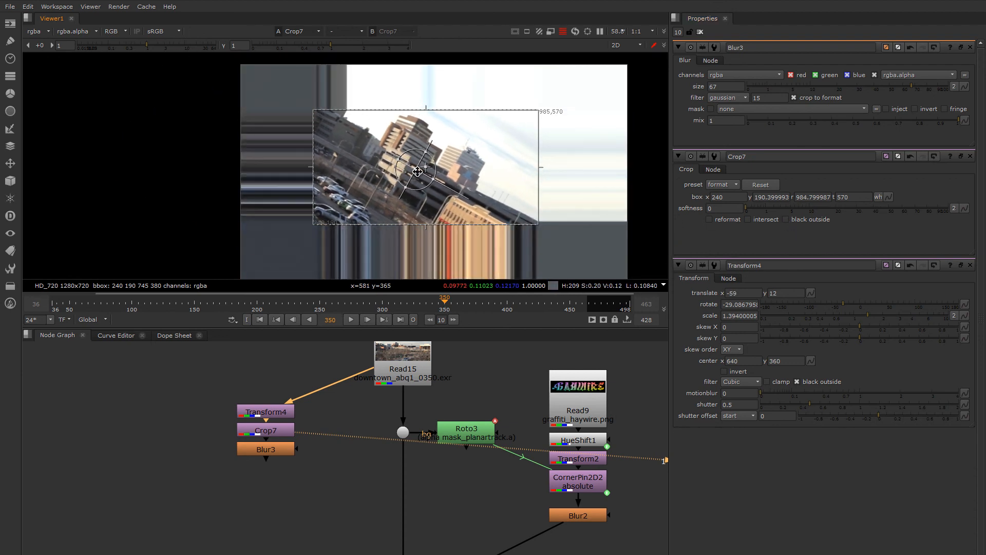
left_click(786, 220)
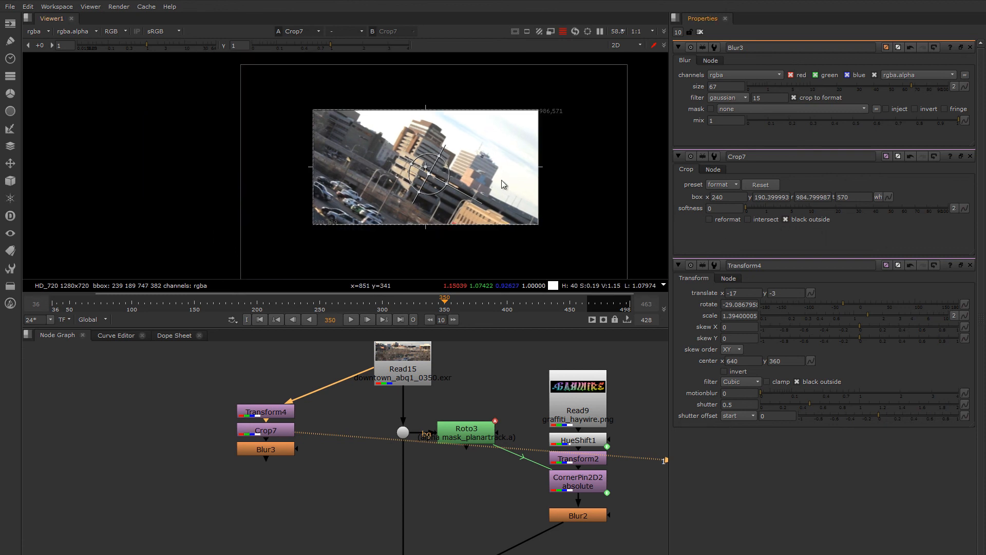